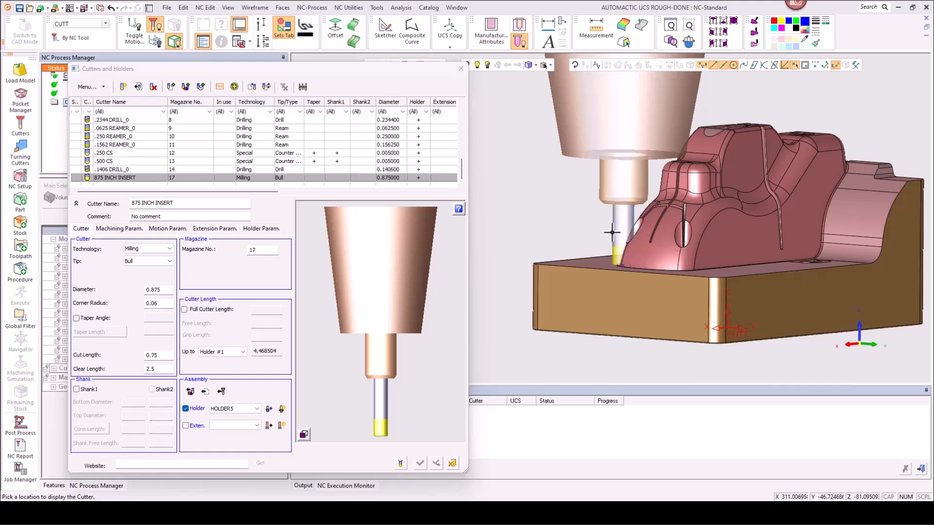
Step: Close the cutter list and review the NC setup parameters of SETUP_MODEL, then close the setup dialog
left_click(456, 460)
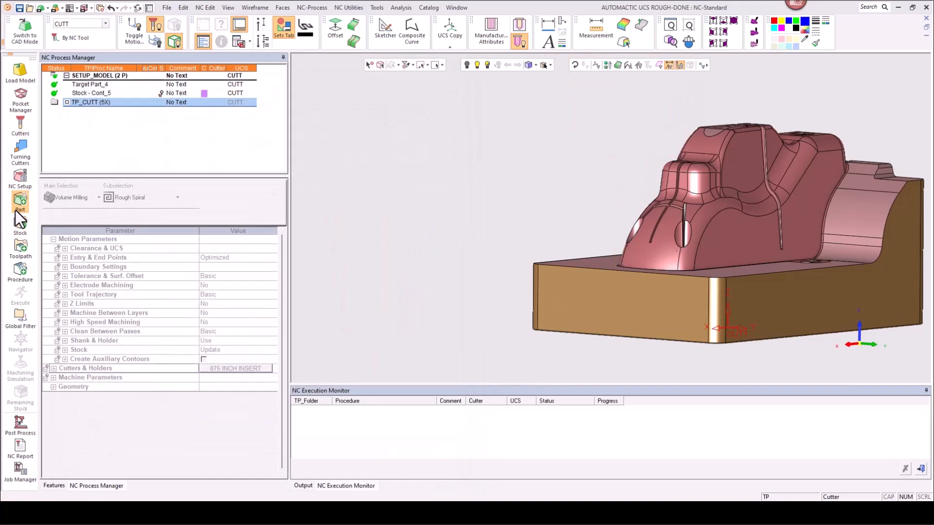
left_click(100, 77)
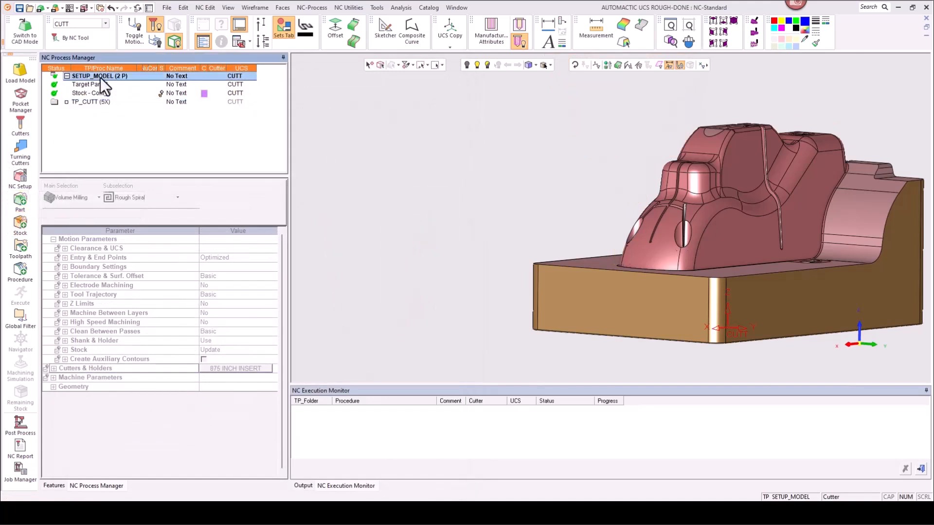
double_click(100, 77)
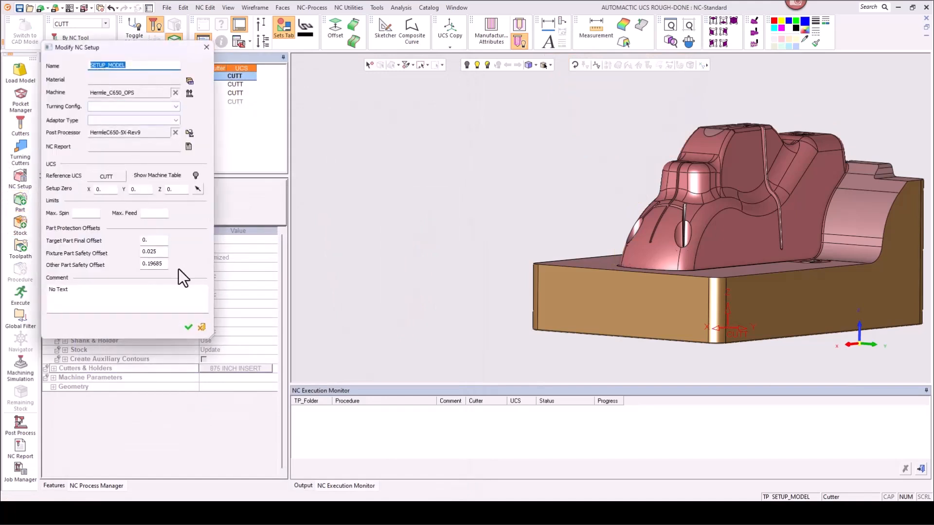
left_click(200, 329)
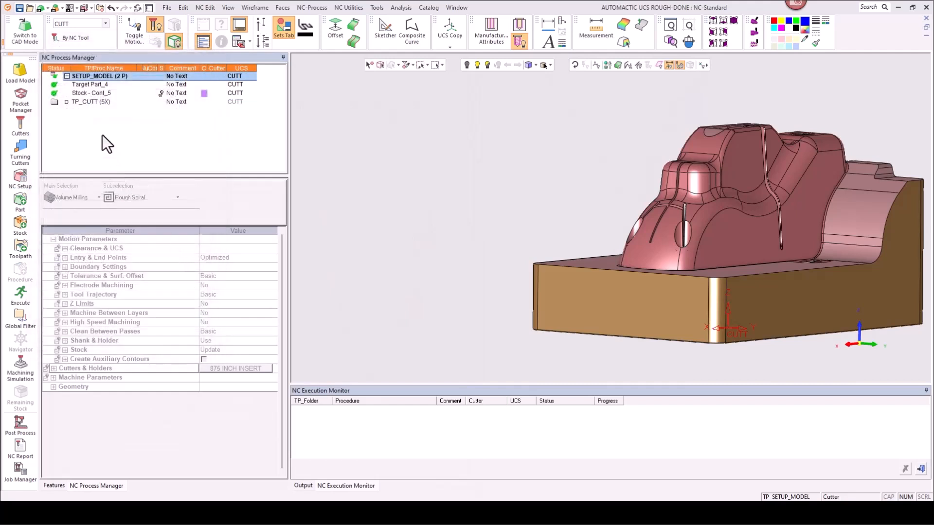
Step: Create a new Volume Milling Rough Spiral procedure in the TP_CUTT (5X) toolpath
left_click(85, 101)
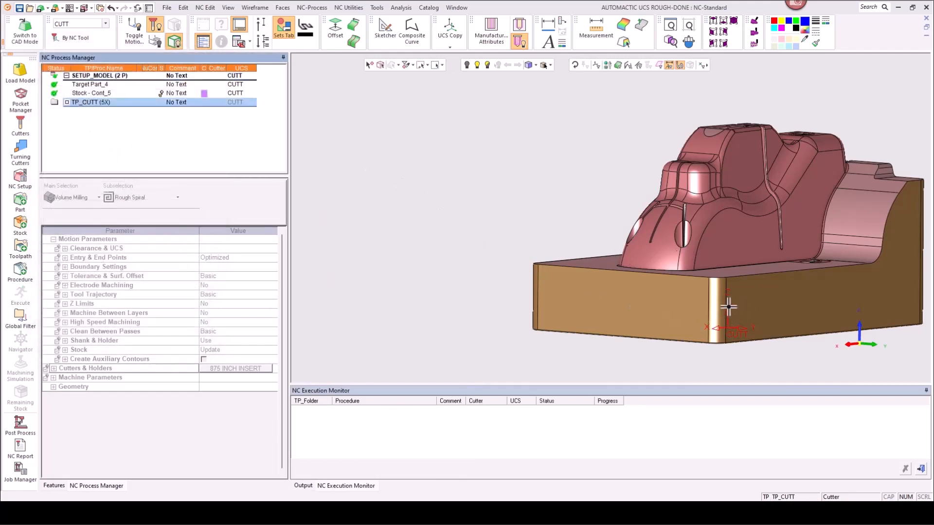
middle_click_drag(536, 204, 620, 228)
left_click(19, 272)
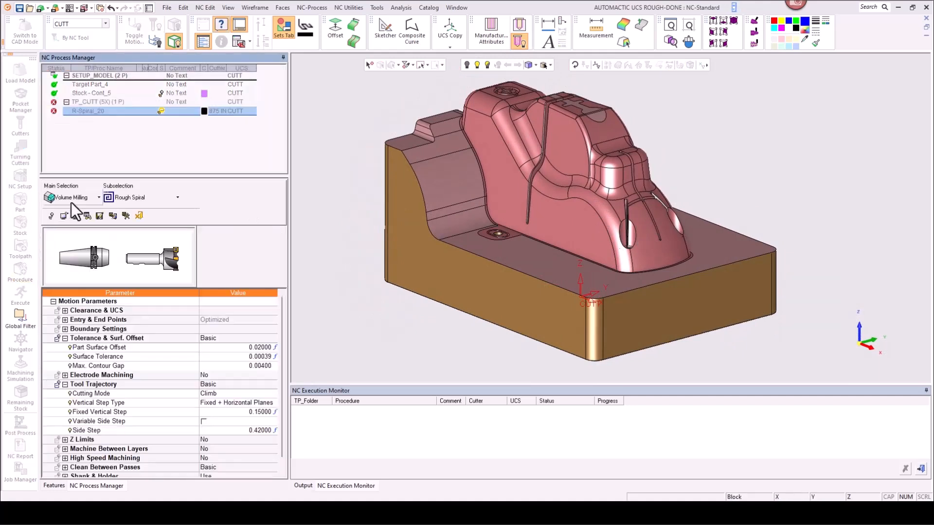
left_click(71, 202)
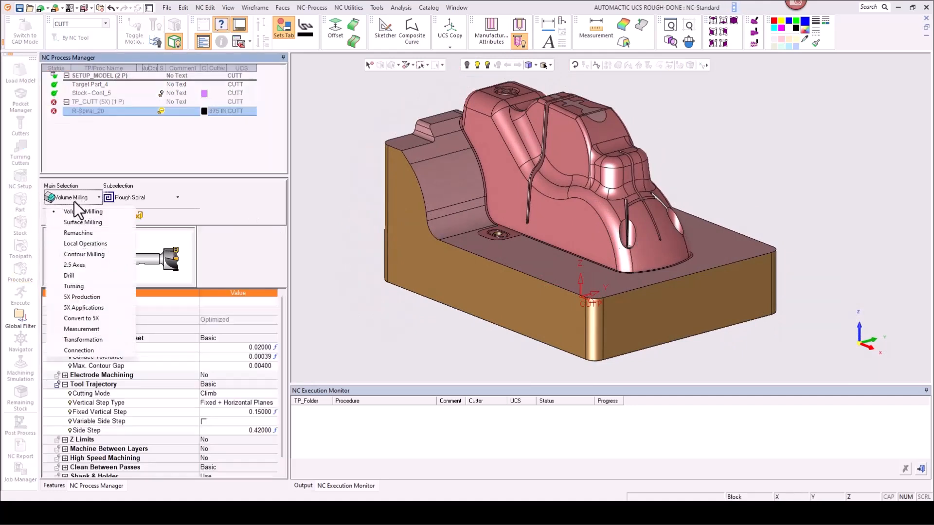
left_click(132, 200)
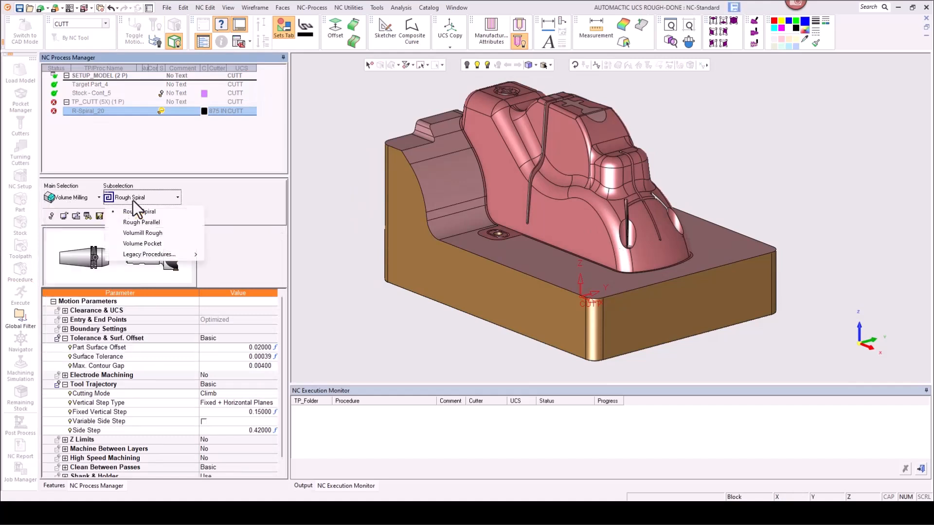
left_click(238, 207)
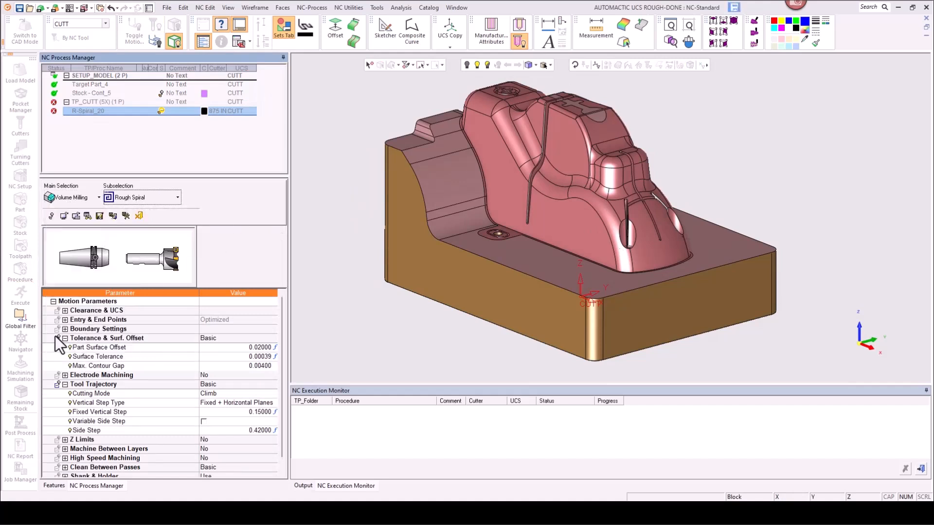
Step: Review the procedure's tolerance, tool trajectory settings and its 875 INCH INSERT cutter
left_click(209, 347)
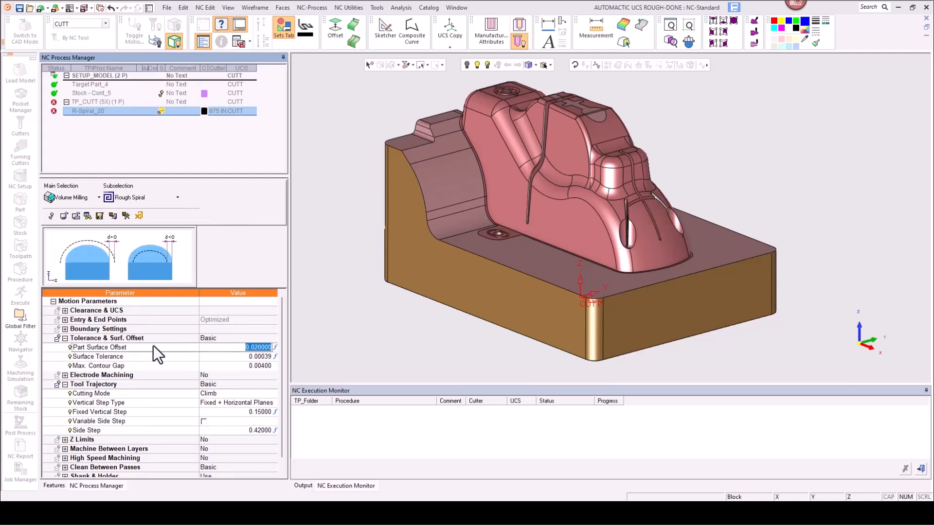
left_click(65, 338)
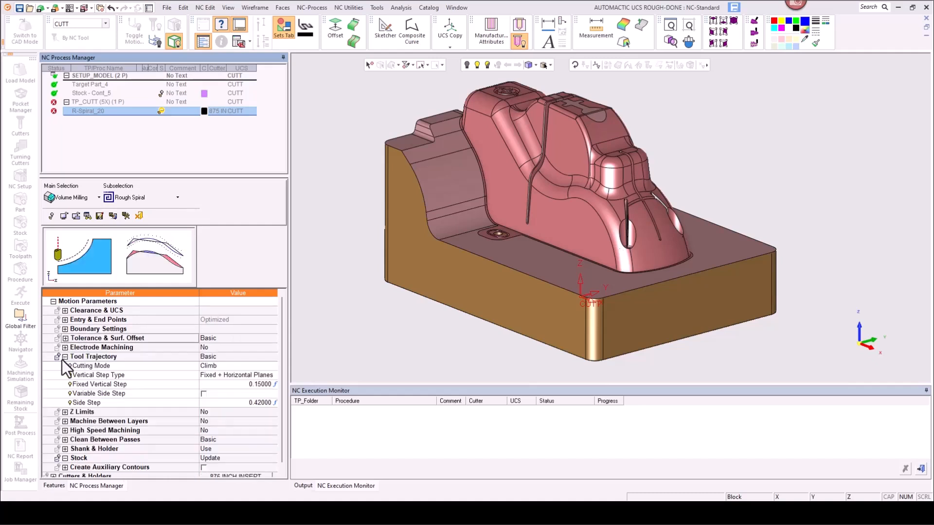
left_click(64, 358)
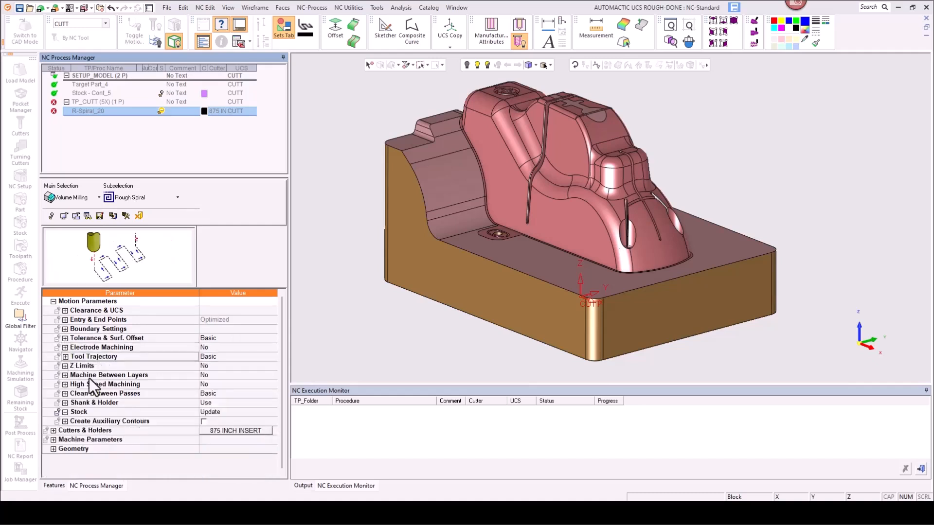
left_click(226, 430)
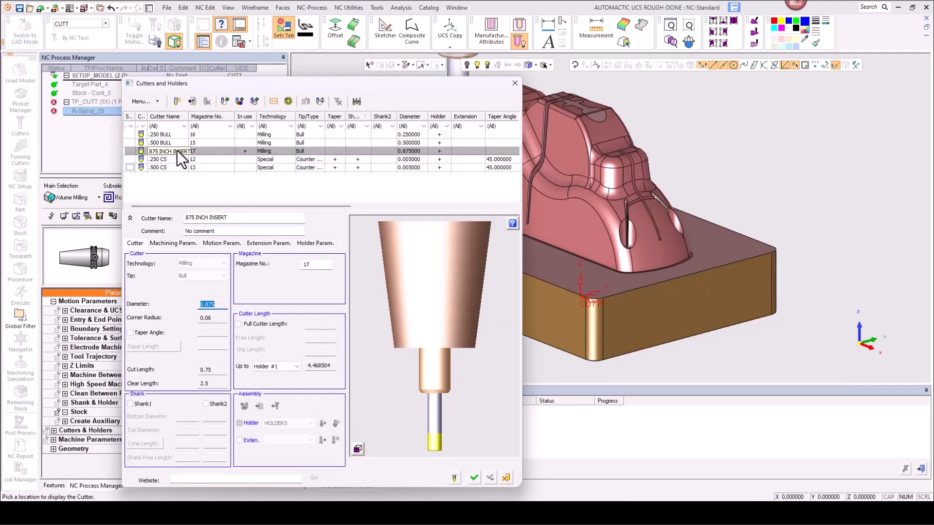
left_click(473, 478)
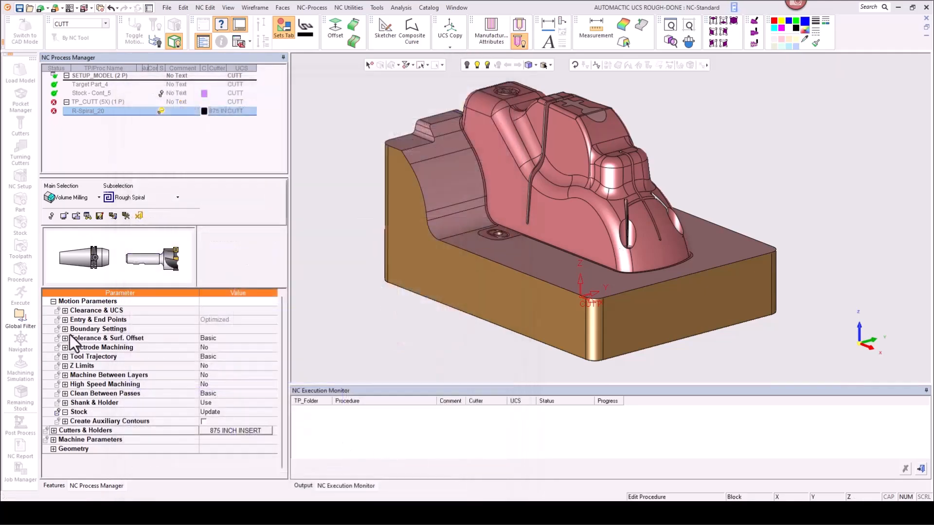
Step: Select all displayed surfaces as the procedure's part surfaces
left_click(53, 449)
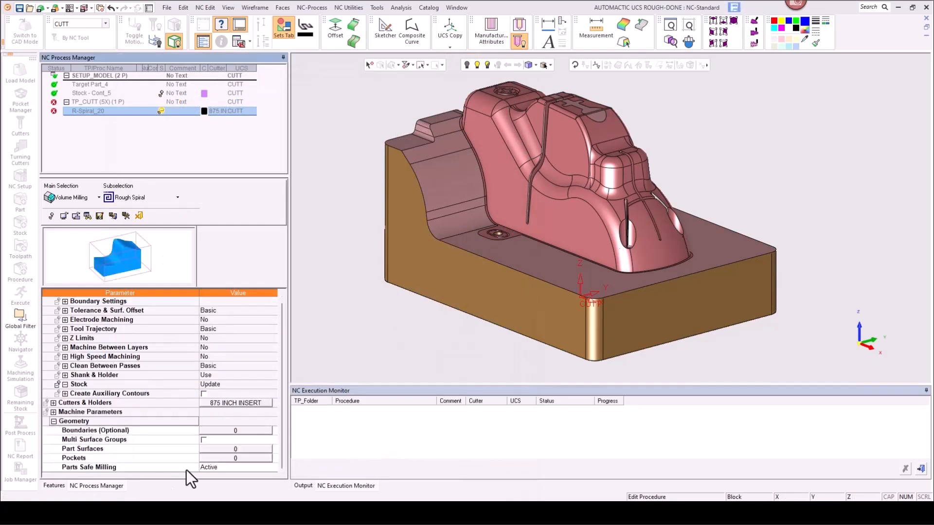
left_click(205, 447)
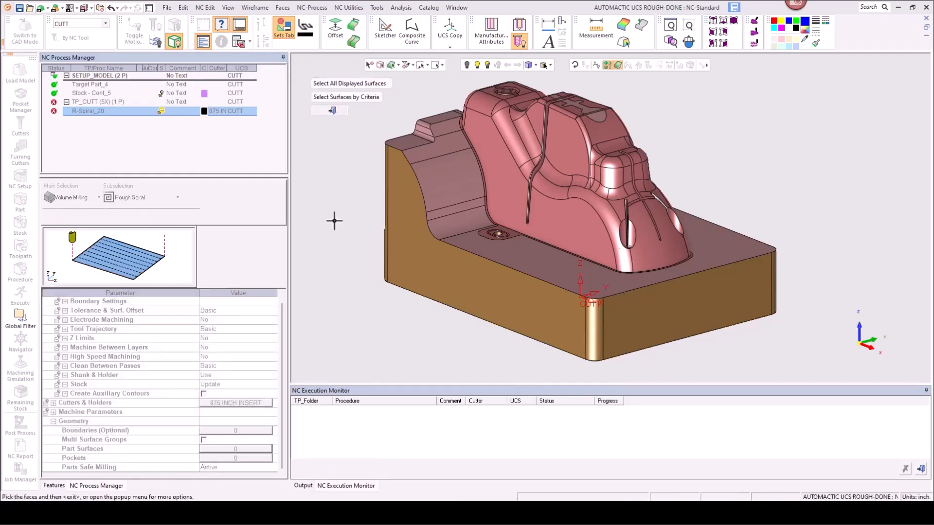
left_click(325, 87)
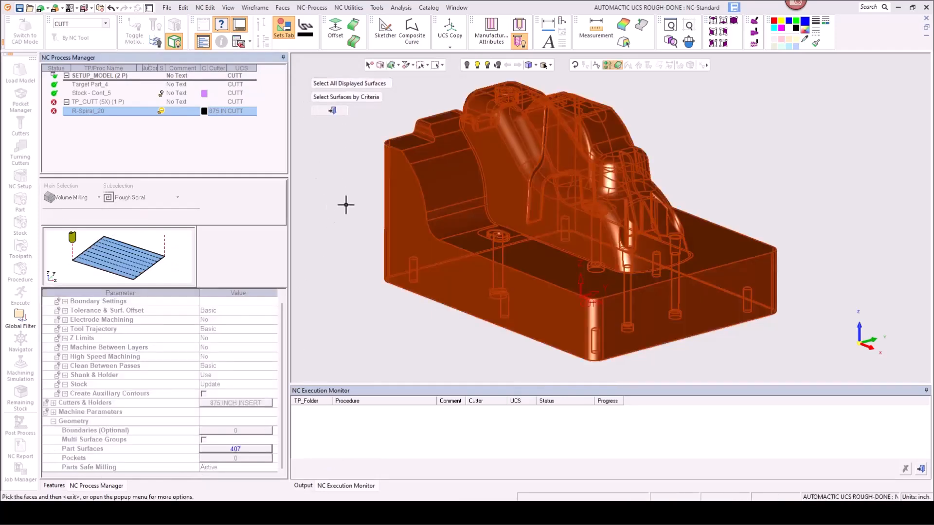
middle_click(340, 224)
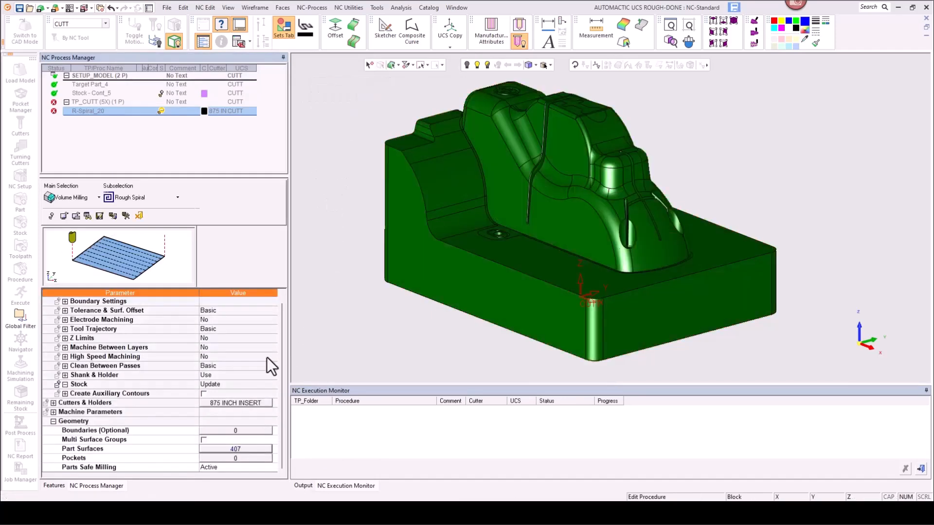
Step: Set the procedure's Milling Orientation under Clearance & UCS to Interactive
left_click(53, 422)
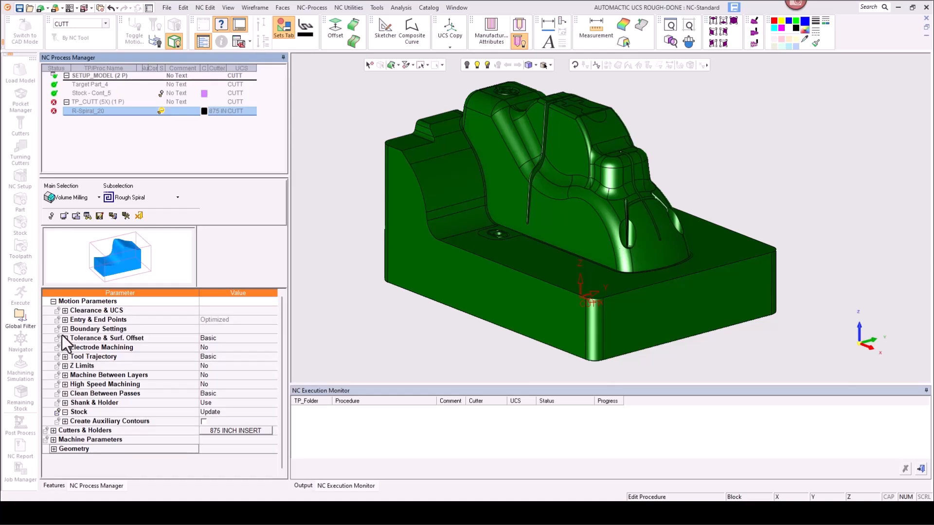
left_click(65, 311)
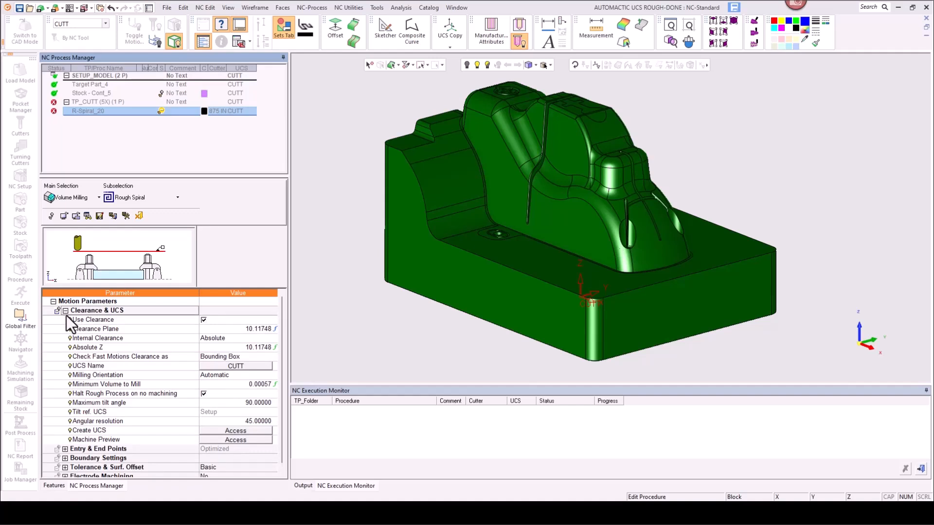
left_click(122, 375)
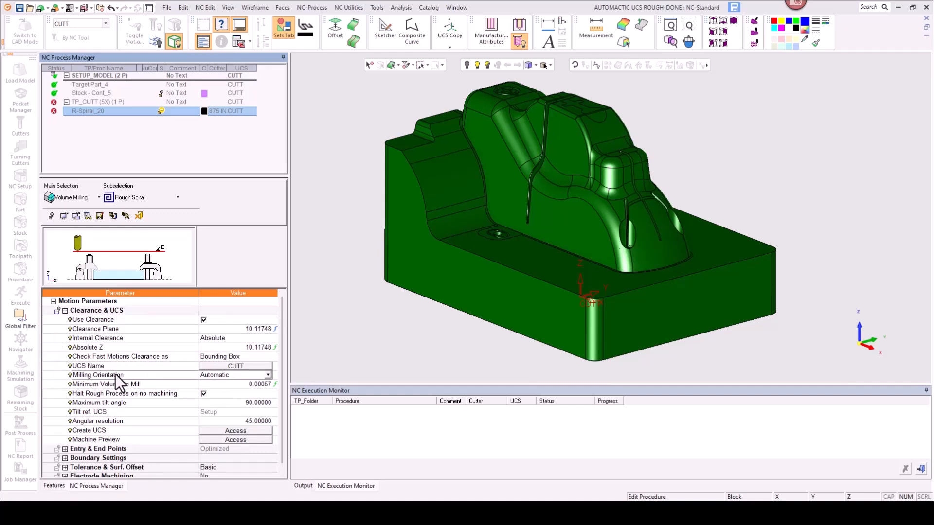
left_click(266, 375)
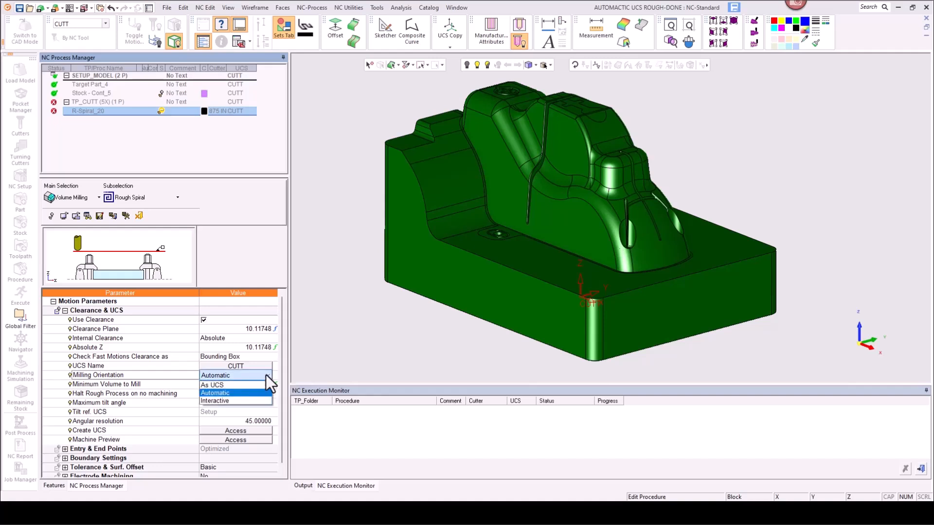
left_click(229, 401)
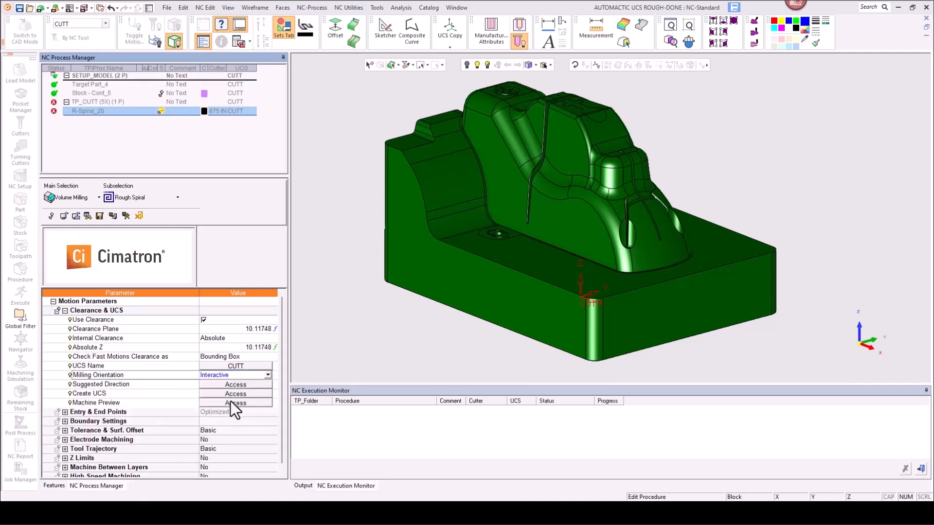
Step: Open the Suggested Direction analysis and name the new UCS INTERACTIVE
left_click(146, 385)
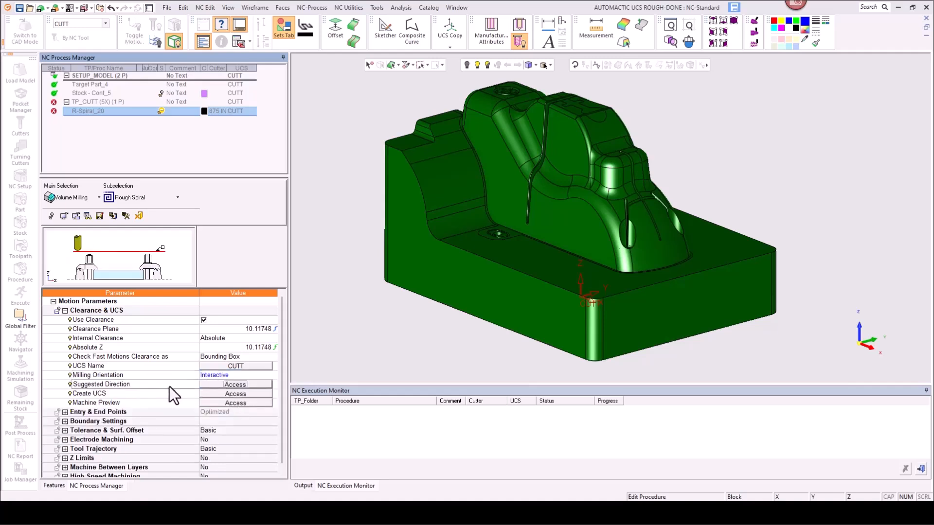
left_click(209, 386)
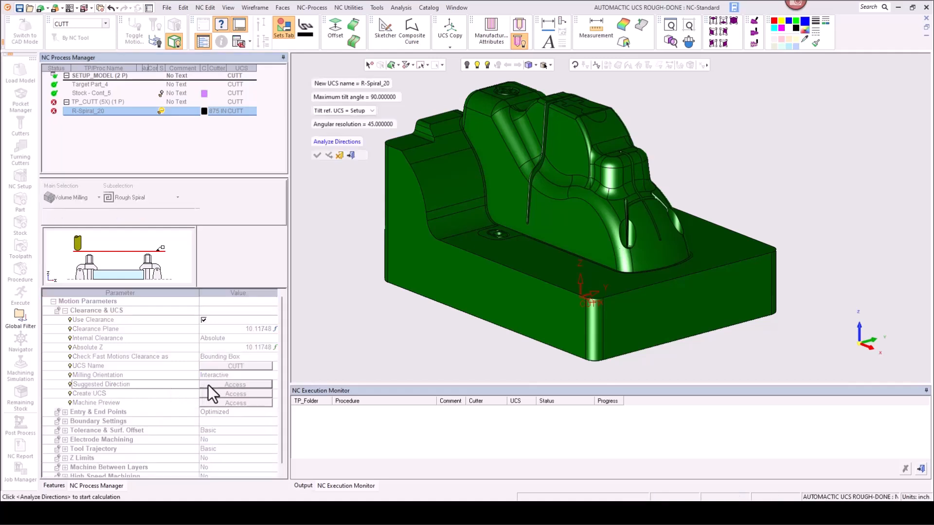
right_click_drag(436, 231, 437, 241, "ctrl")
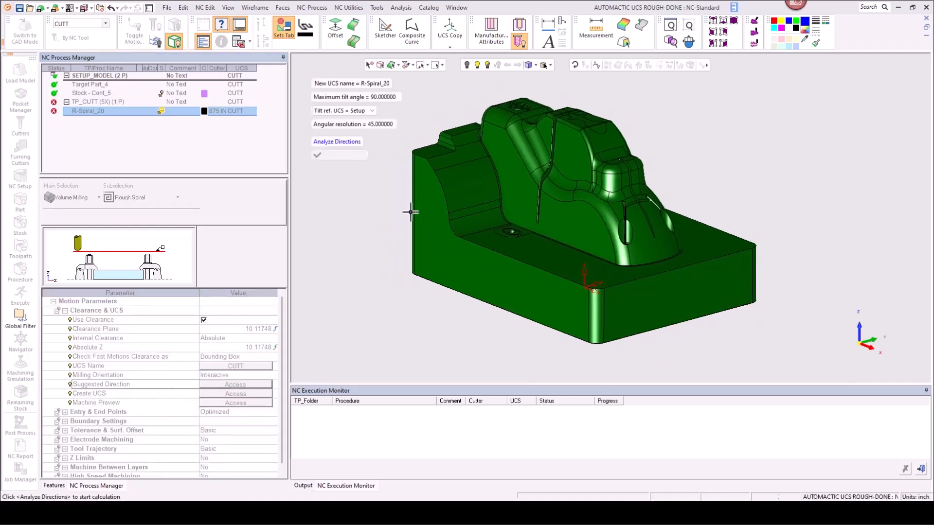
left_click(331, 84)
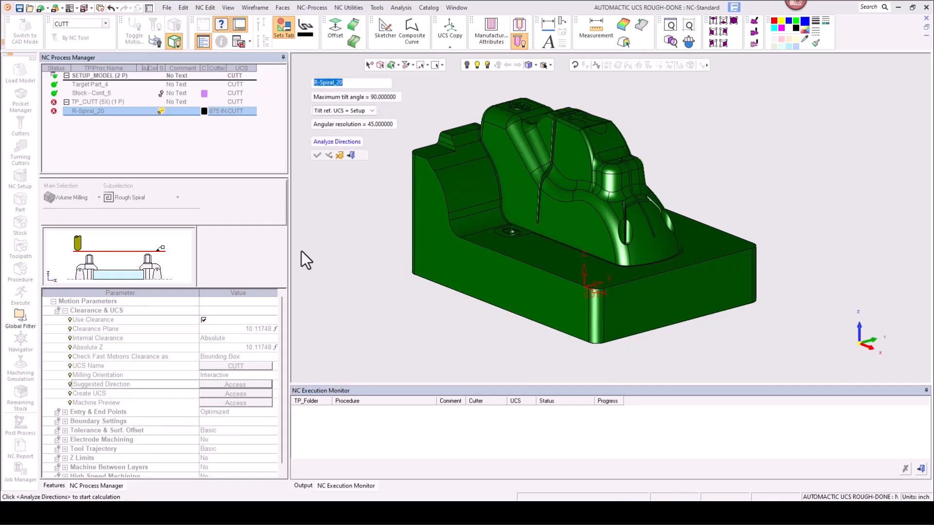
type("INTERACTIVE")
key("Return")
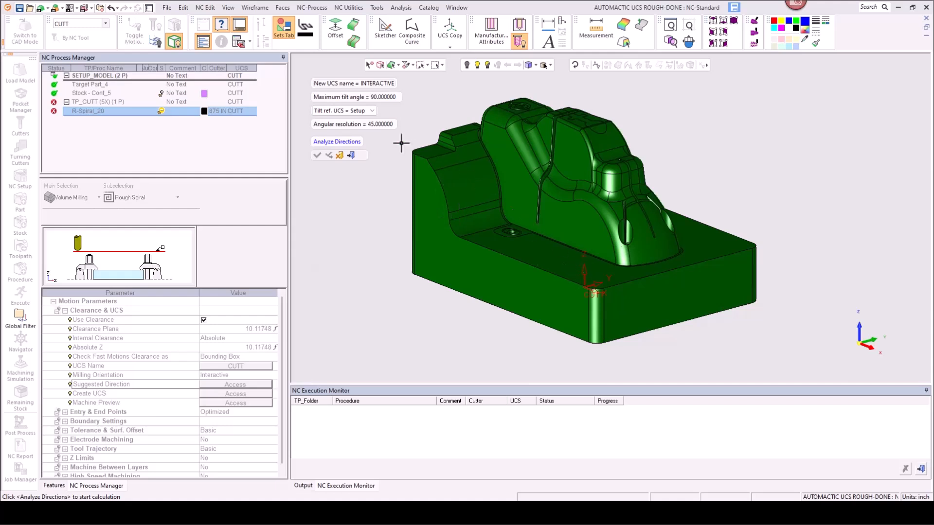
left_click(358, 96)
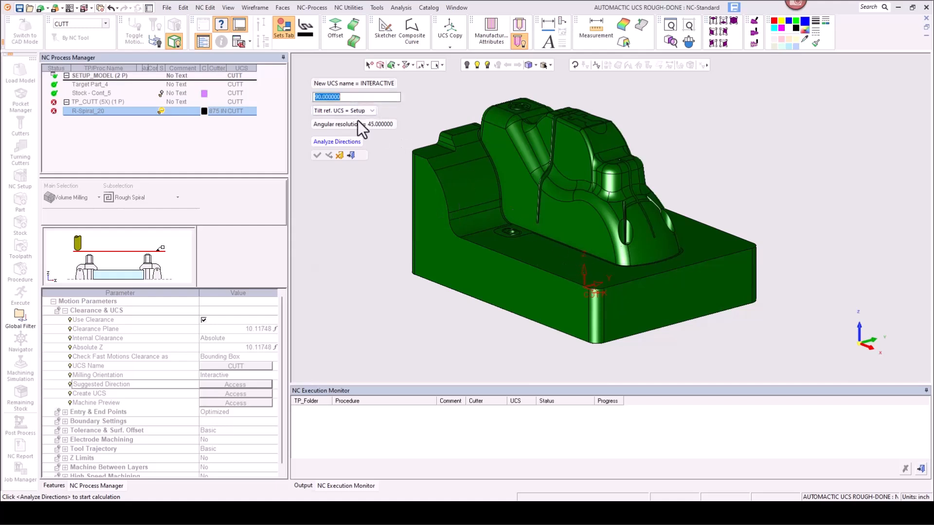
key("Return")
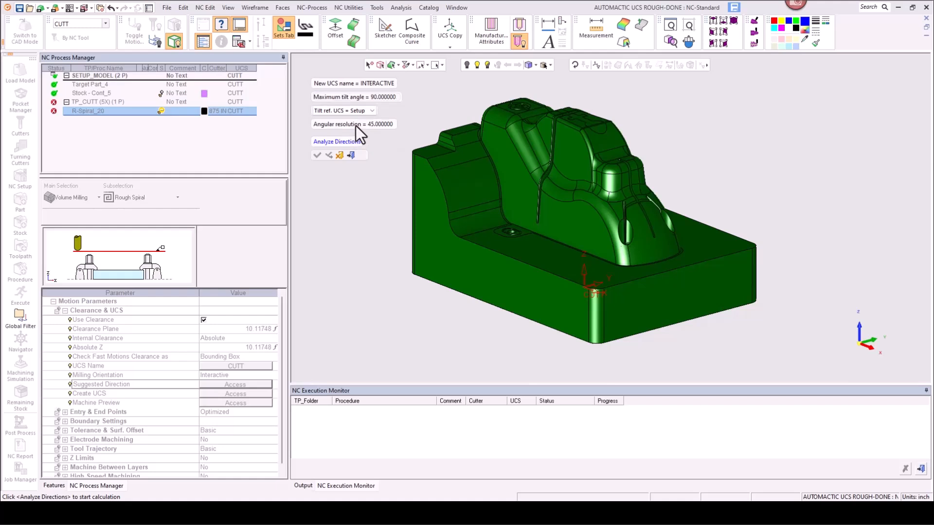
left_click(355, 125)
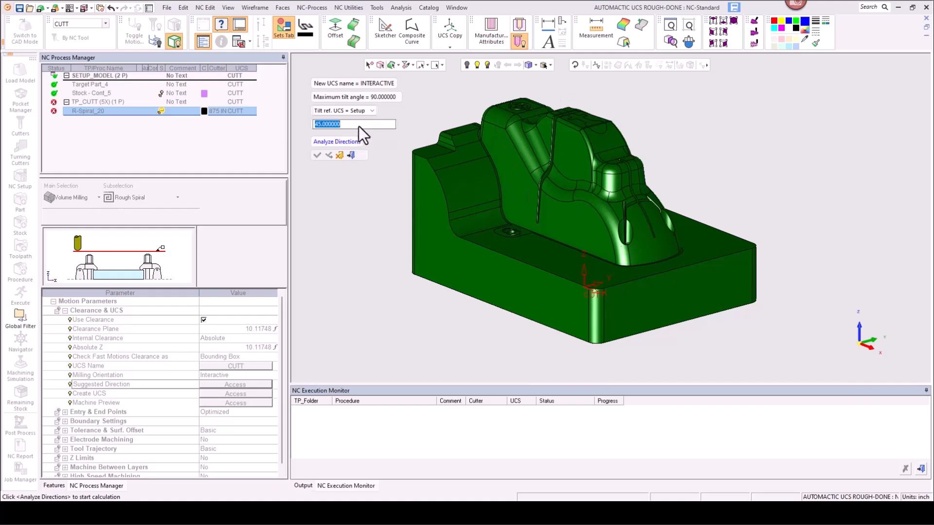
key("Return")
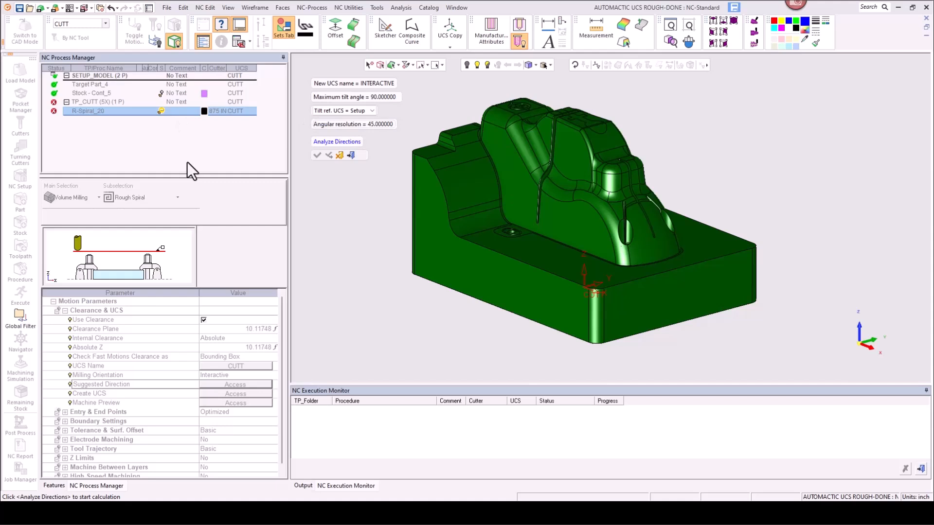
Step: Try to set the angular resolution to 1
left_click(322, 124)
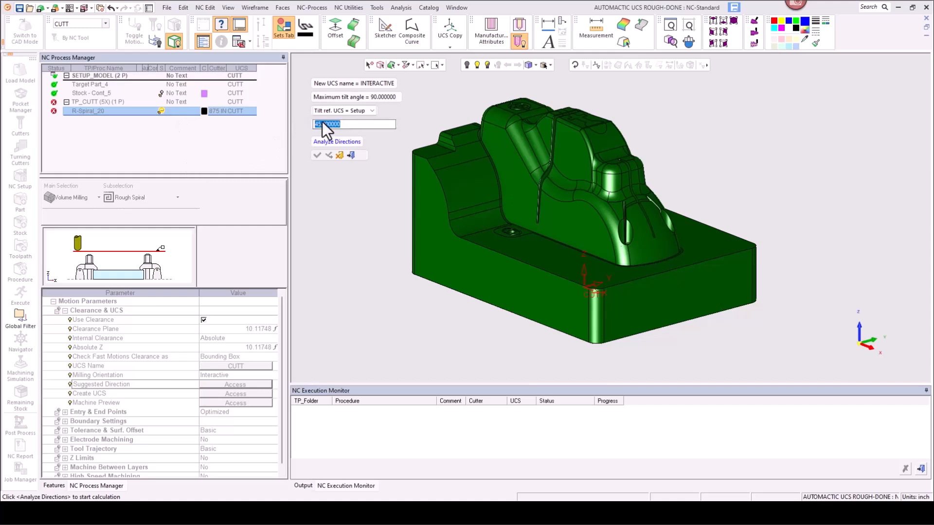
type("1")
key("Return")
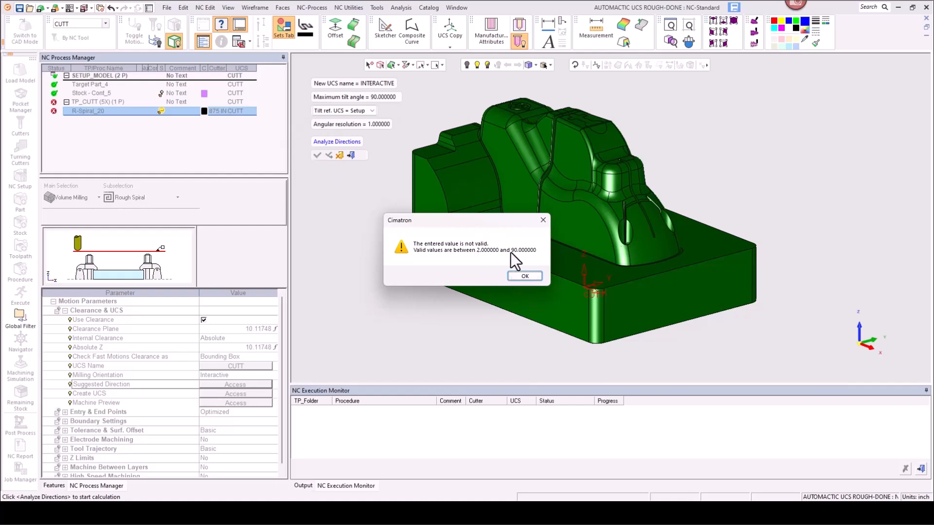
left_click(520, 277)
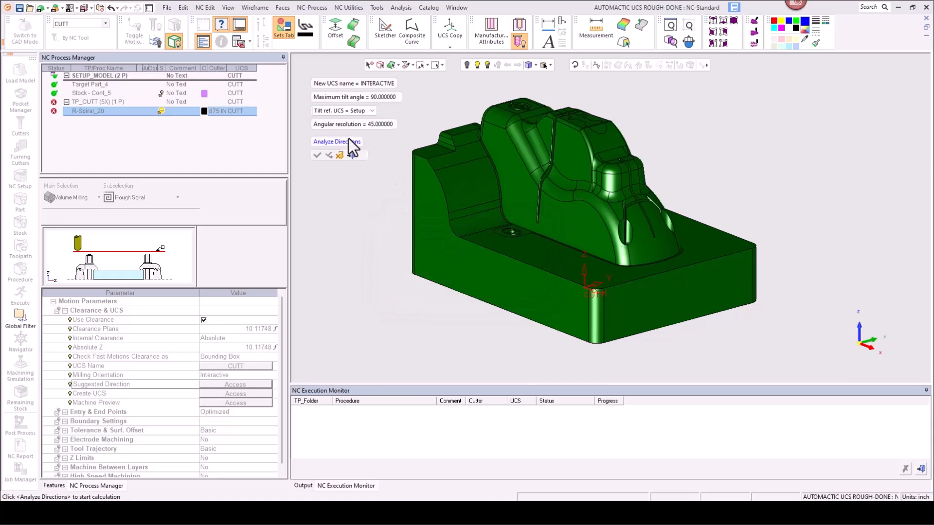
left_click(351, 123)
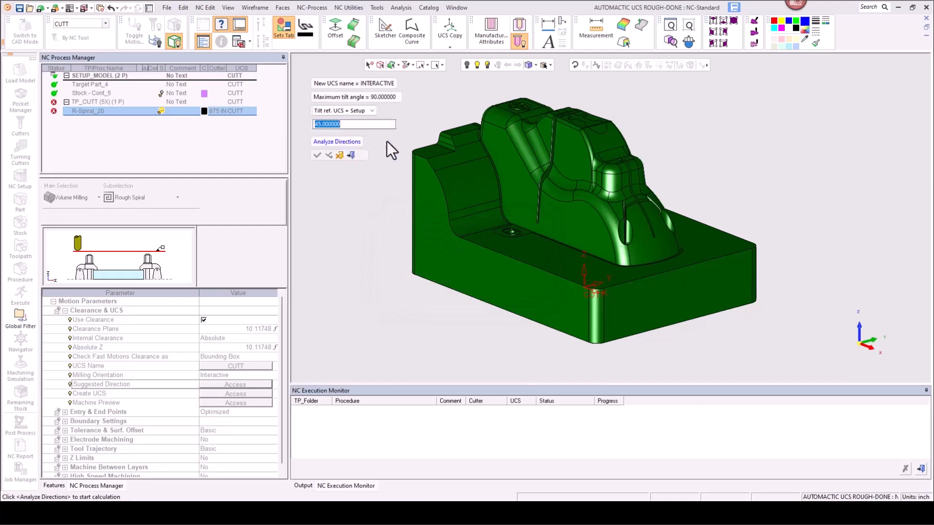
left_click(420, 153)
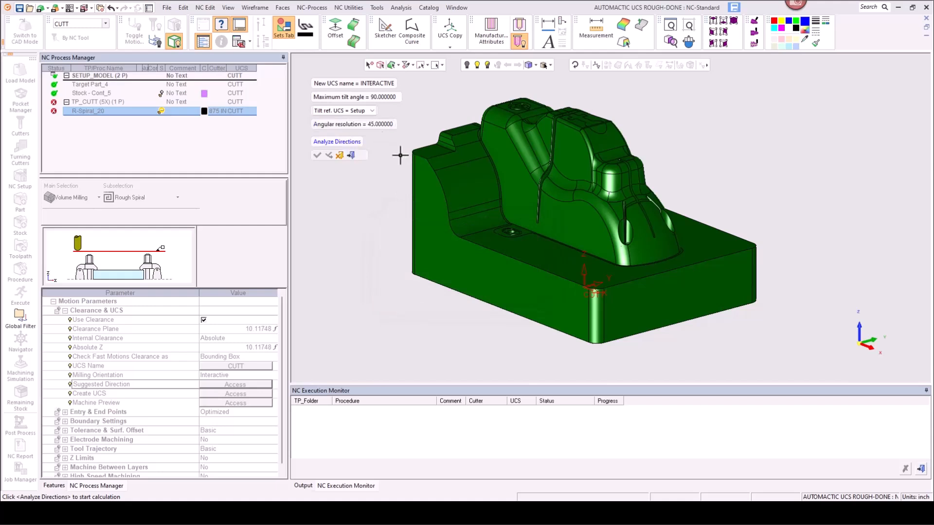
Step: Analyze the suggested directions, pick the 70% direction for the INTERACTIVE UCS and confirm it
left_click(335, 141)
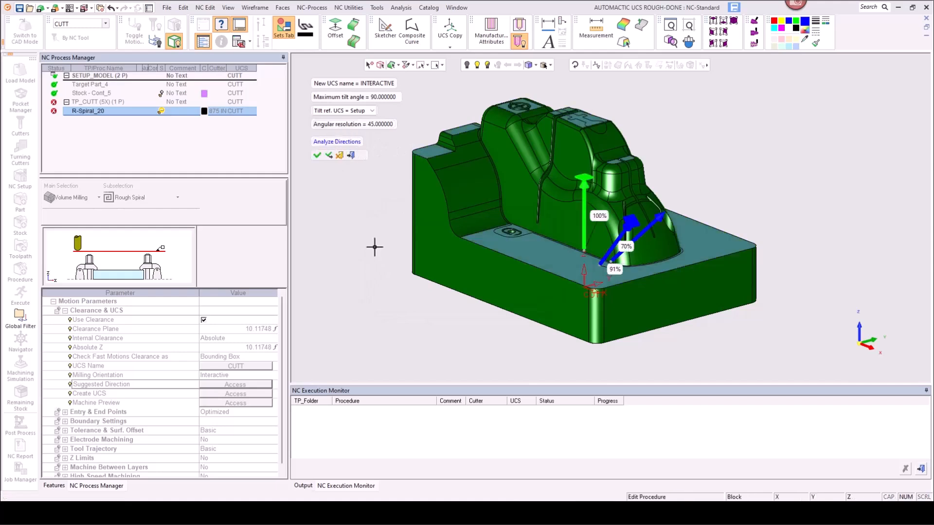
middle_click_drag(521, 265, 506, 252)
right_click_drag(636, 325, 626, 267, "ctrl")
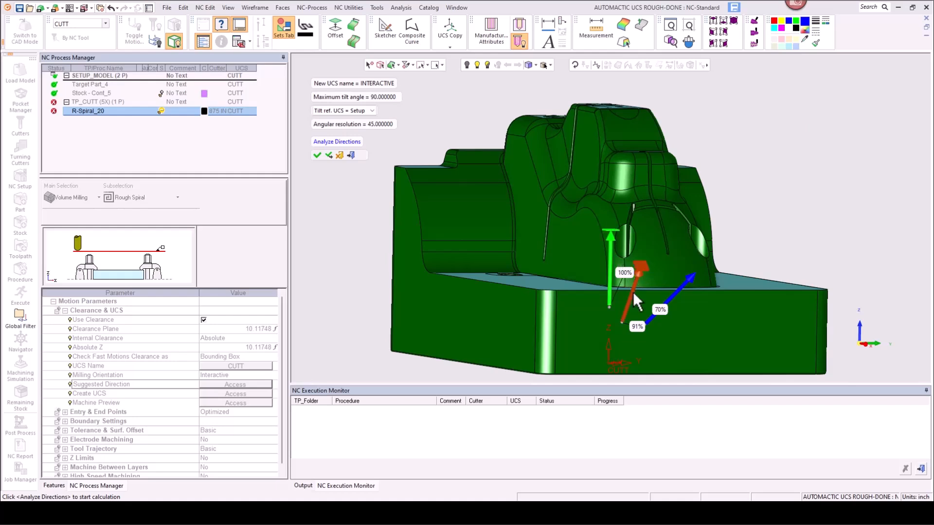
left_click(681, 285)
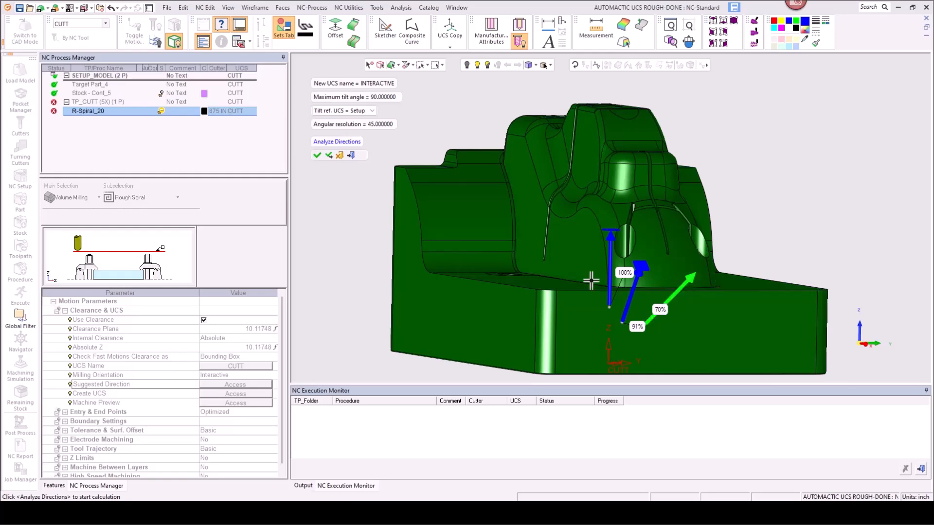
mouse_move(596, 268)
middle_mouse_down()
mouse_move(602, 283)
mouse_move(590, 301)
mouse_move(600, 284)
middle_mouse_up()
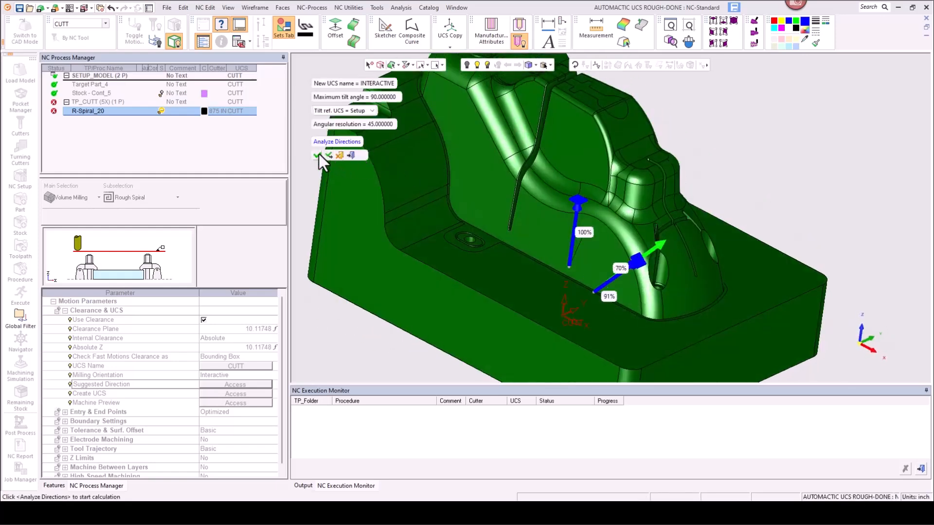
left_click(318, 154)
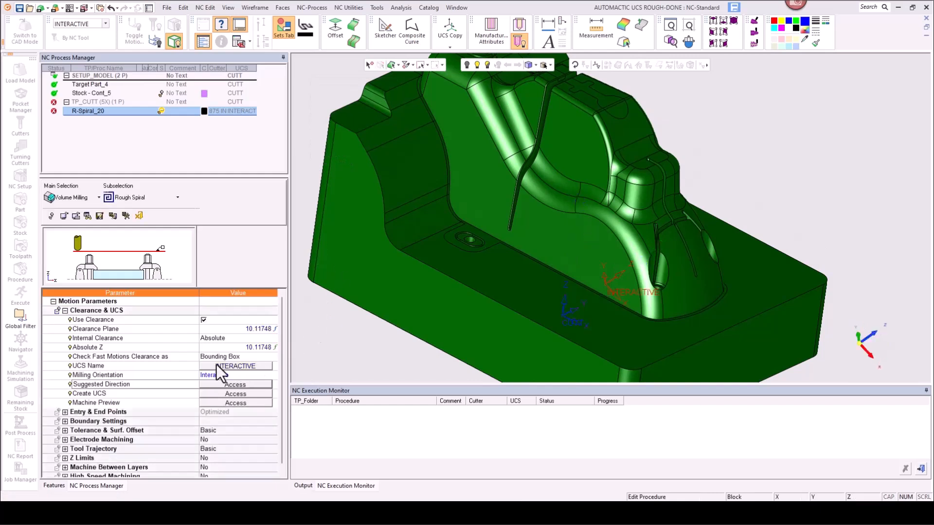
Step: Cancel the current Rough Spiral procedure without saving it
mouse_move(484, 291)
middle_mouse_down()
mouse_move(481, 271)
mouse_move(570, 305)
middle_mouse_up()
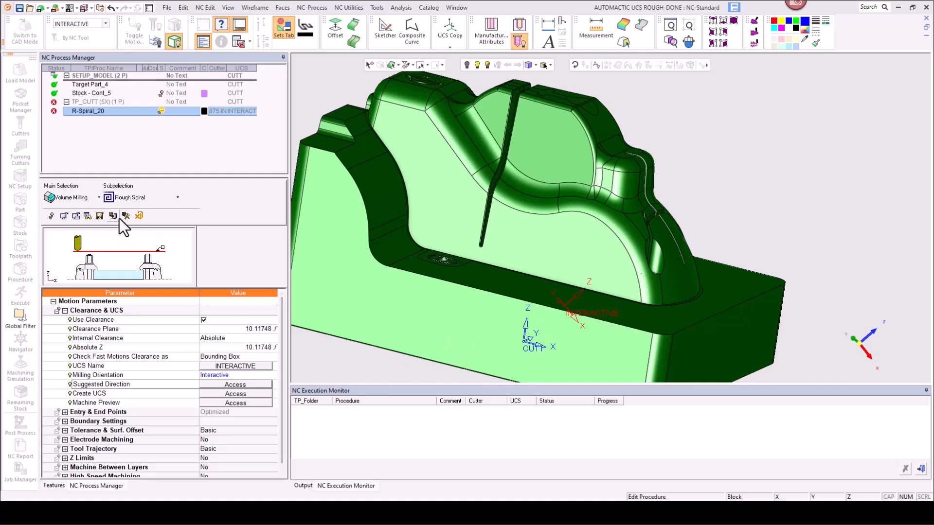
left_click(142, 216)
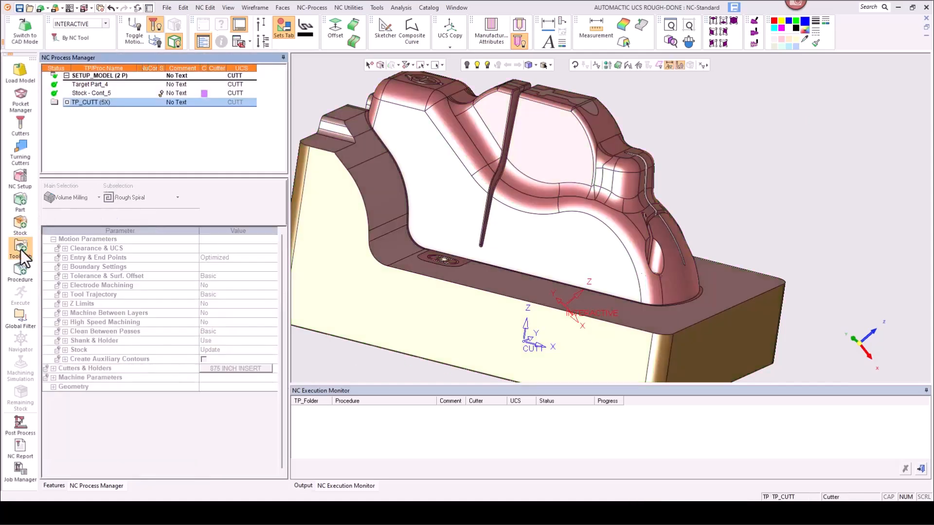
Step: Start a new Rough Spiral procedure with UCS Name CUTT and Milling Orientation Automatic
left_click(19, 271)
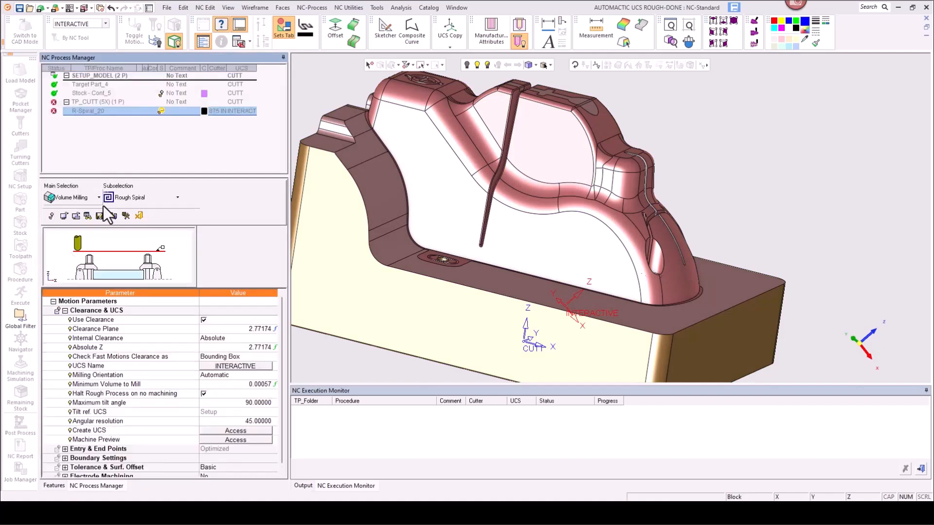
left_click(221, 365)
left_click(286, 364)
left_click(295, 386)
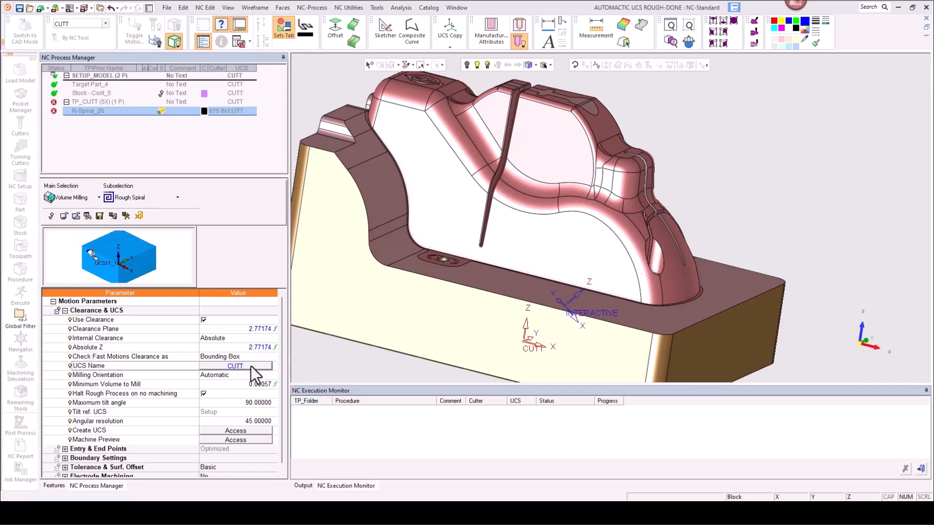
left_click(142, 375)
left_click(234, 374)
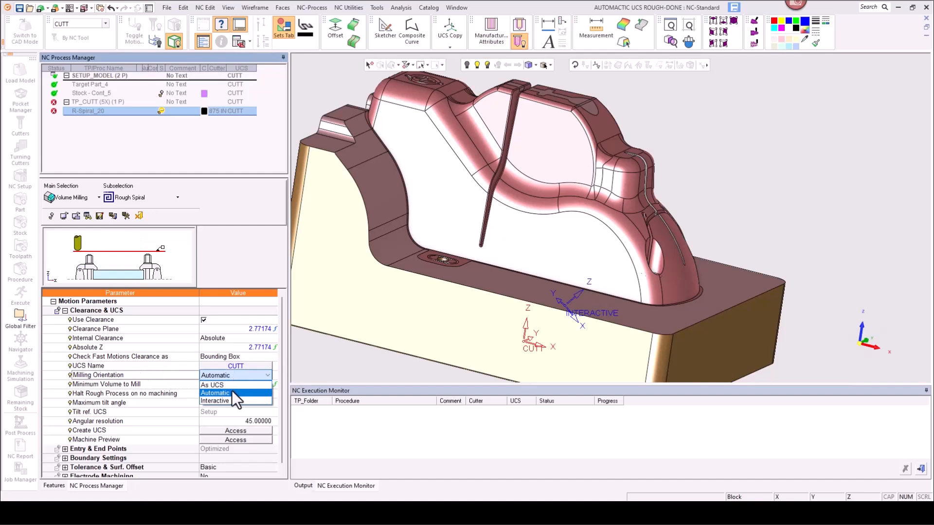
left_click(232, 392)
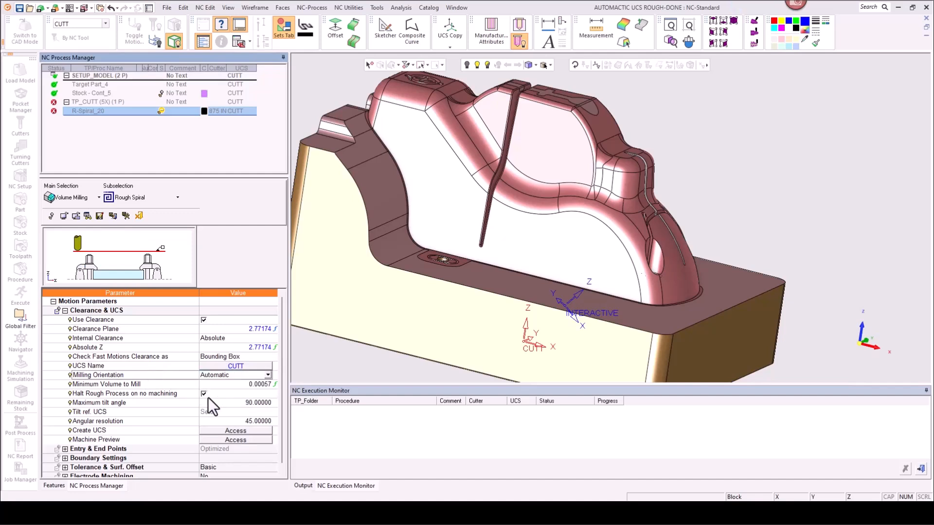
Step: Set the Minimum Volume to Mill to 0.1
left_click(146, 388)
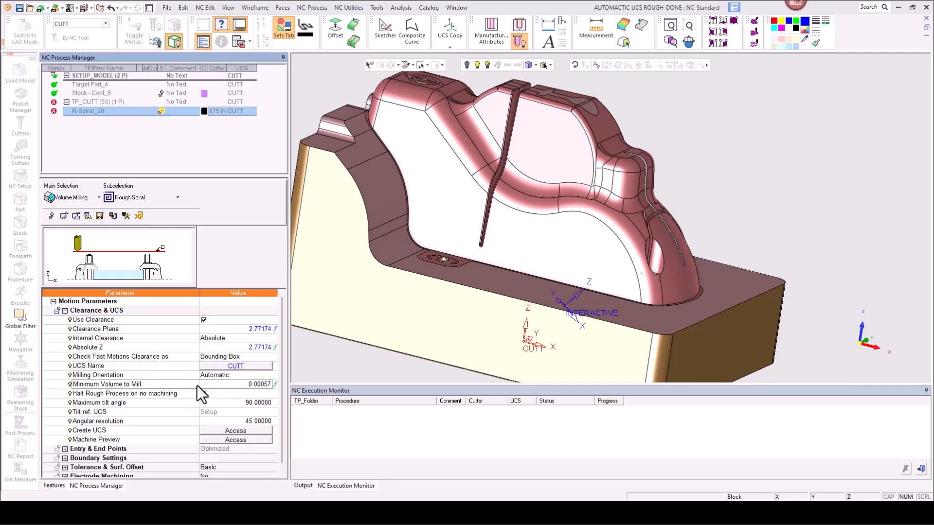
left_click(214, 386)
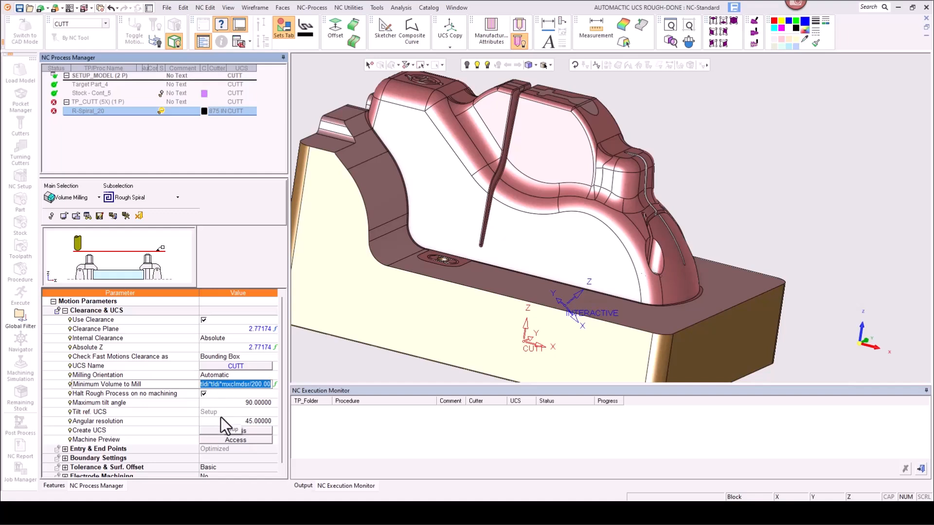
key("Return")
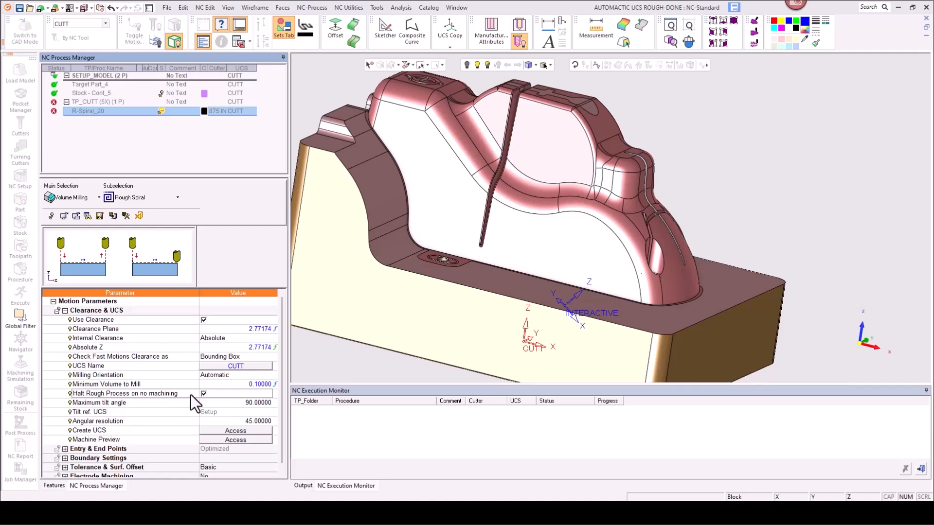
left_click(106, 405)
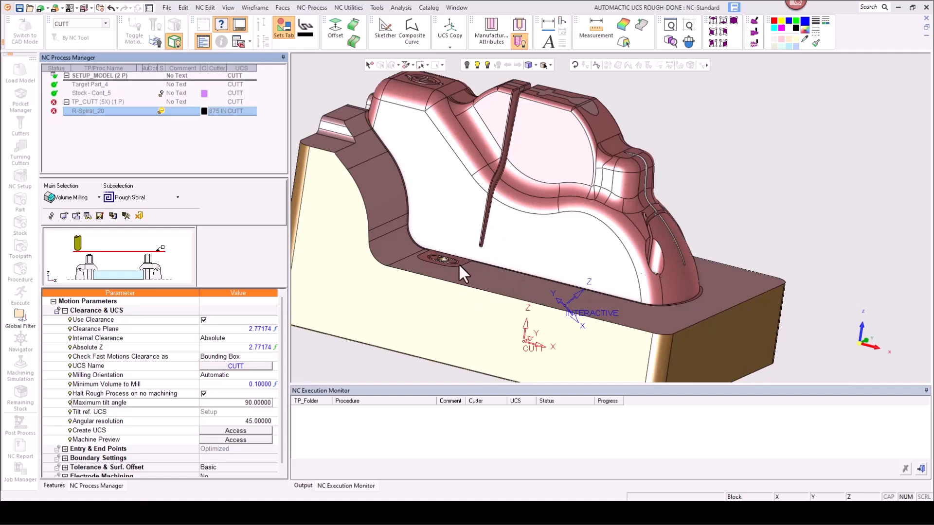
Step: Examine the tilt angle, angular resolution and Tolerance & Surf. Offset parameters of the procedure
middle_click_drag(459, 296, 442, 316)
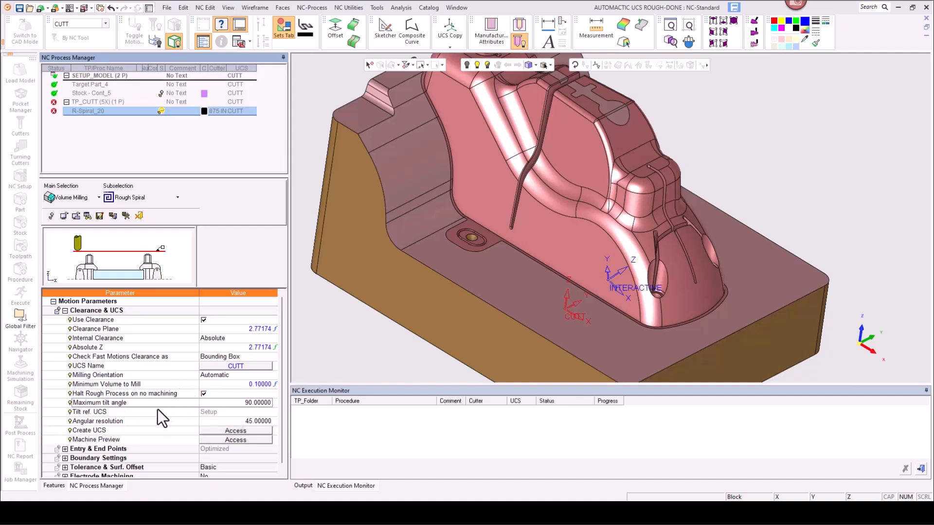
left_click(171, 422)
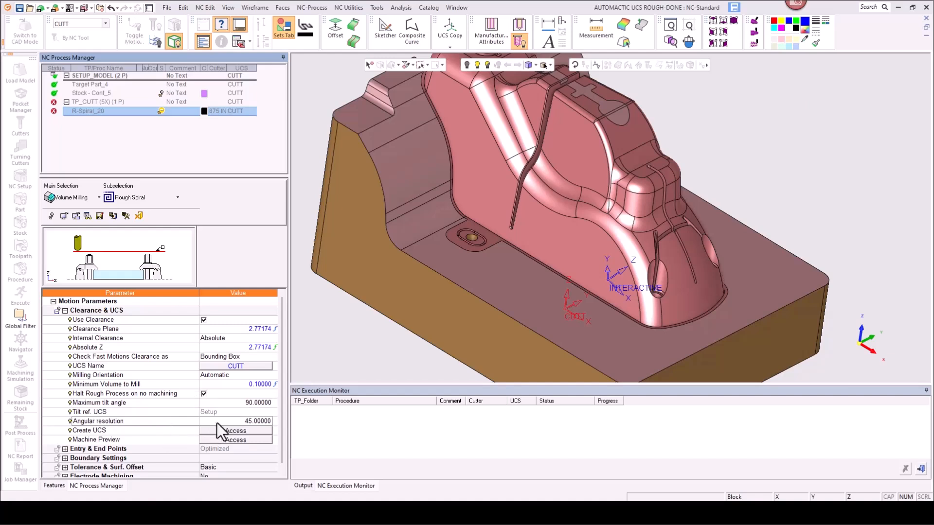
right_click_drag(433, 211, 438, 335, "ctrl")
mouse_move(438, 268)
left_mouse_down("ctrl")
mouse_move(420, 255)
mouse_move(438, 260)
mouse_move(442, 277)
left_mouse_up("ctrl")
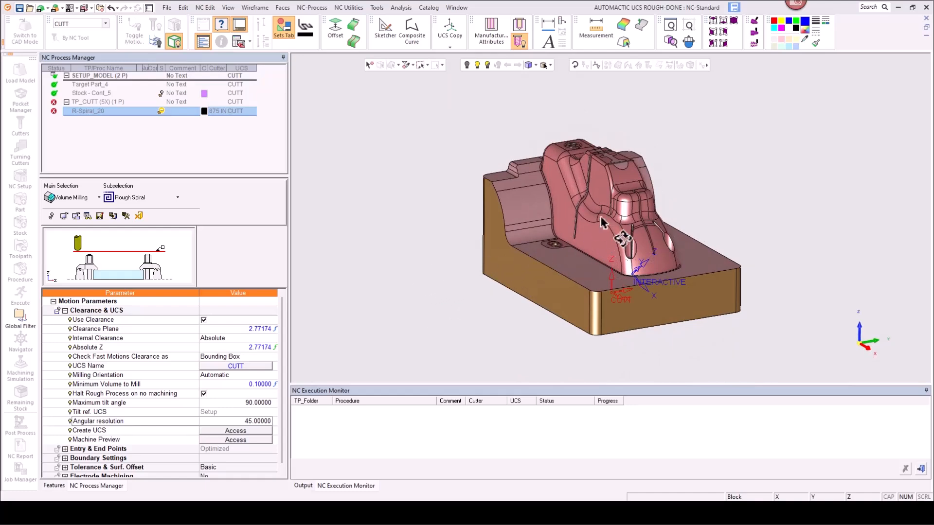
left_click_drag(611, 219, 565, 228, "ctrl")
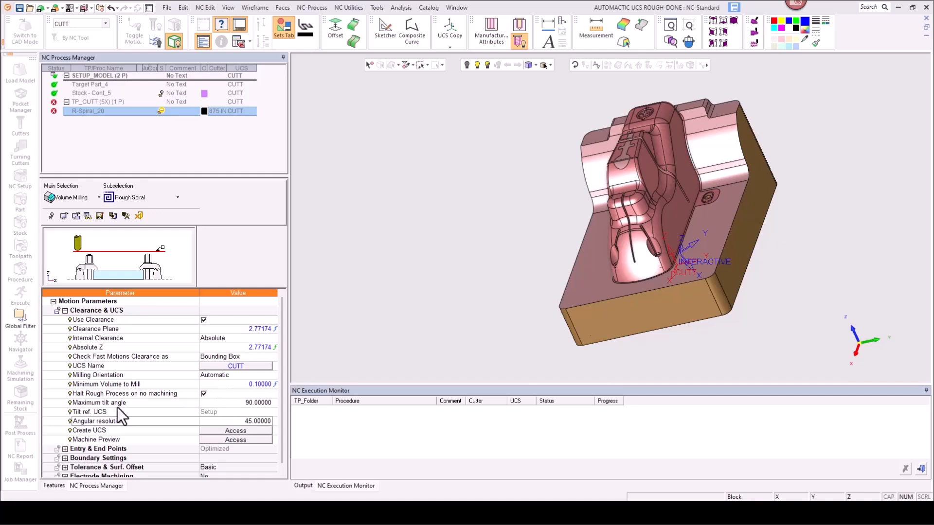
scroll(68, 451, "down", 2)
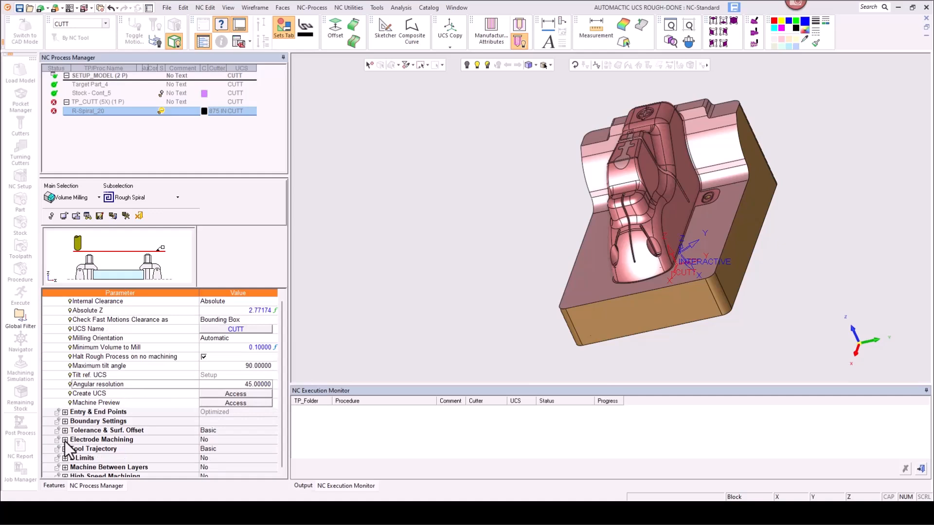
scroll(67, 443, "up", 2)
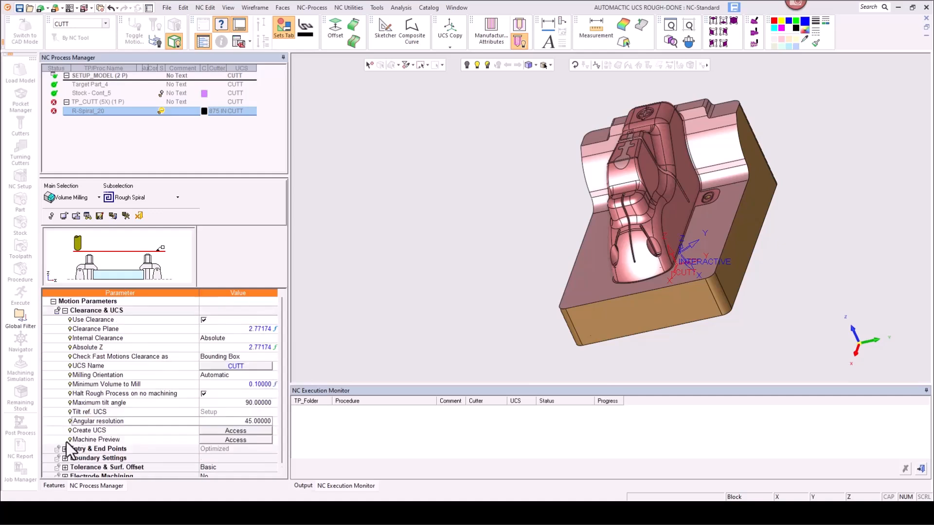
scroll(64, 449, "down", 1)
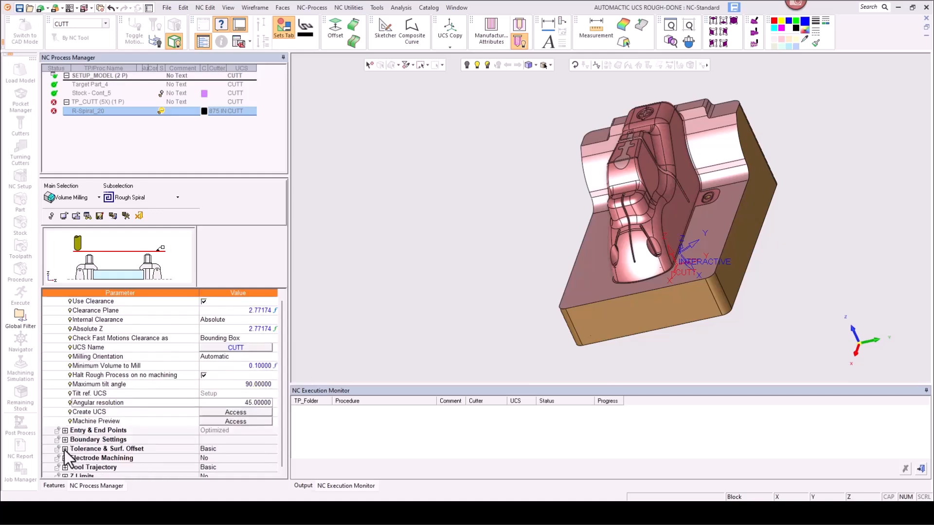
left_click(65, 448)
Step: Save and calculate the procedure
right_click(387, 156)
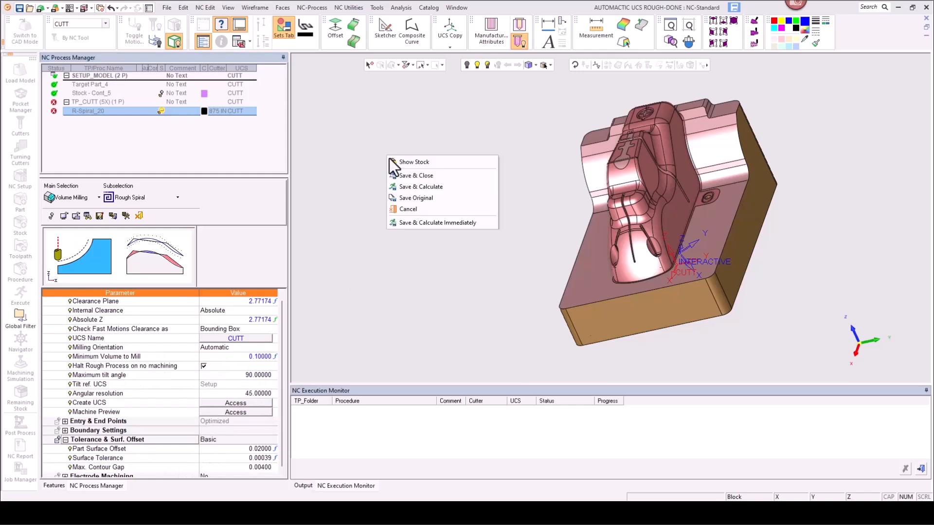
left_click(418, 186)
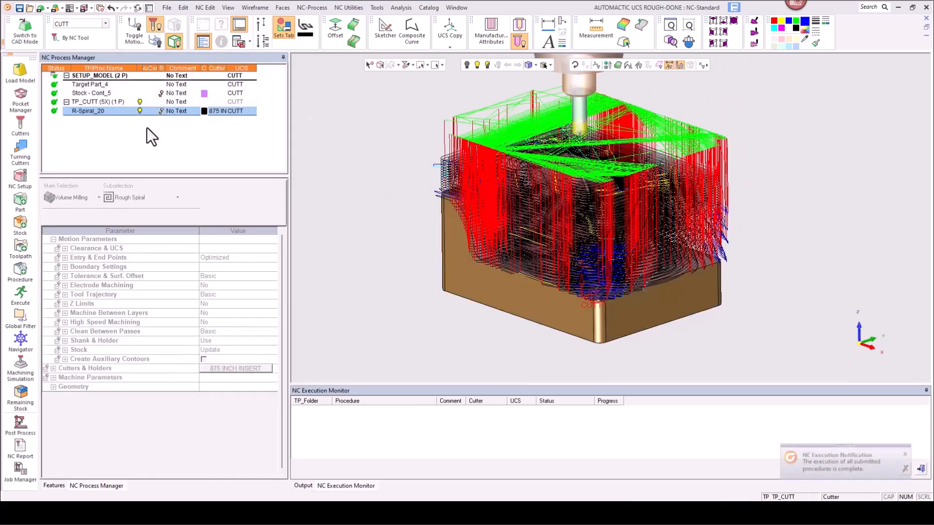
Step: Toggle the procedure's remaining stock display to inspect the roughing result on the part
left_click(140, 111)
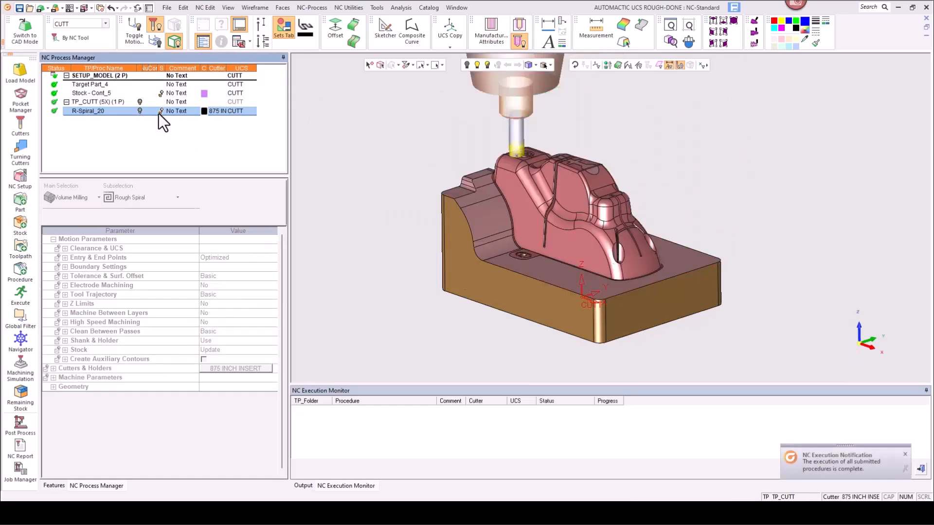
left_click(160, 111)
mouse_move(563, 262)
middle_mouse_down()
mouse_move(568, 255)
mouse_move(561, 262)
middle_mouse_up()
scroll(550, 175, "up", 5)
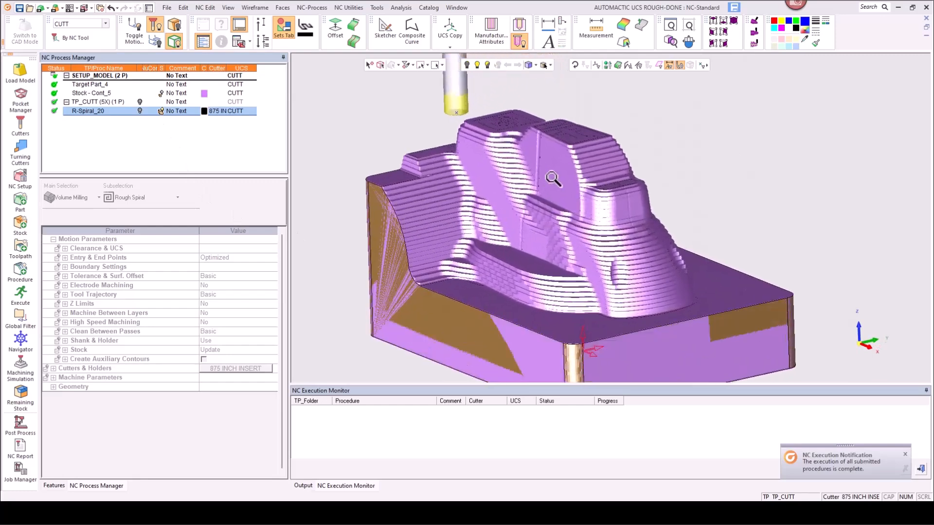
left_click(161, 111)
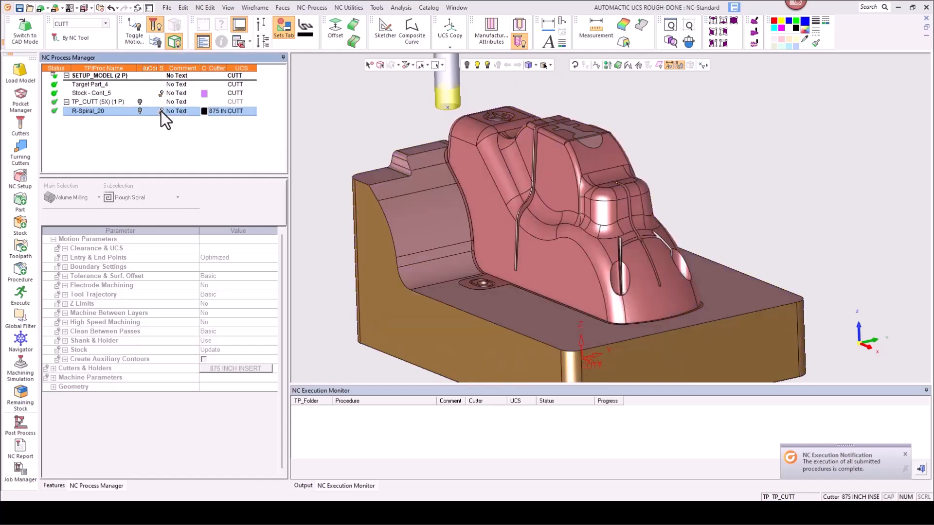
left_click(162, 111)
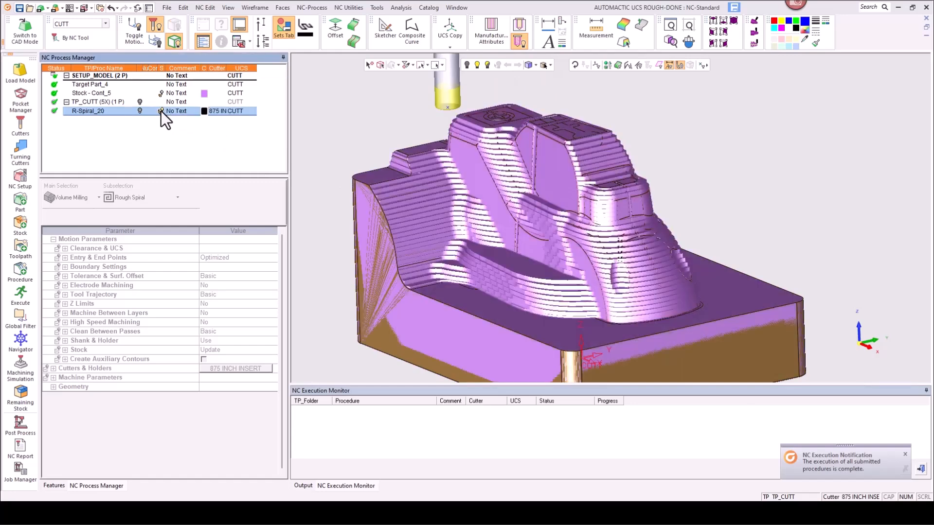
scroll(469, 89, "down", 4)
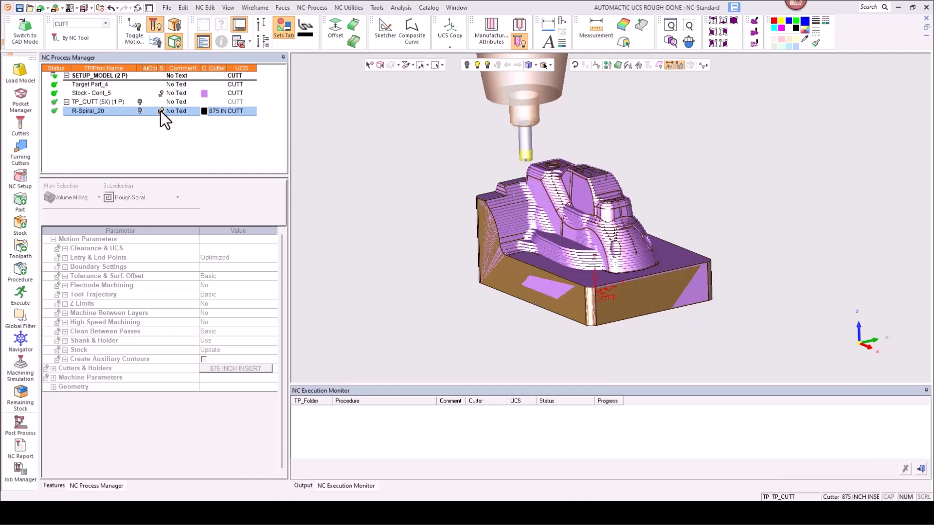
left_click(161, 110)
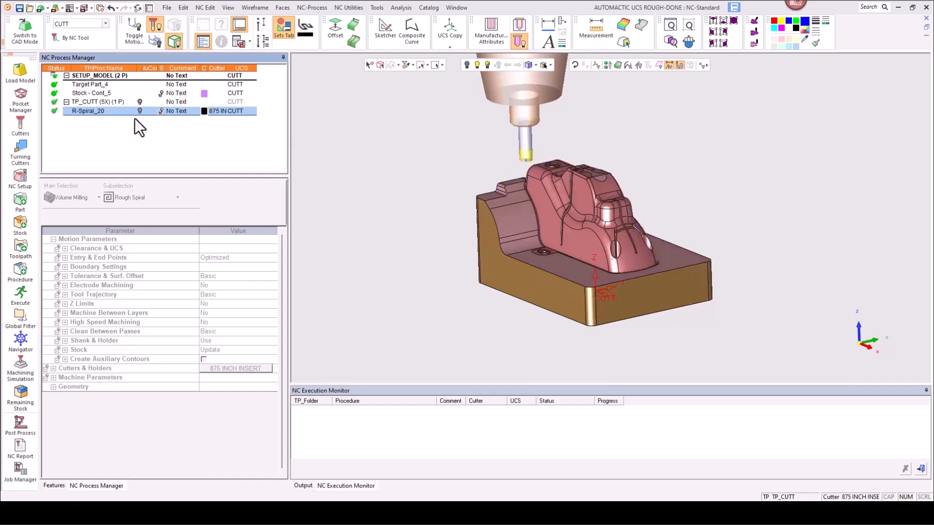
Step: Copy the R-Spiral_20 procedure and paste it three times into the TP_CUTT toolpath
right_click(77, 111)
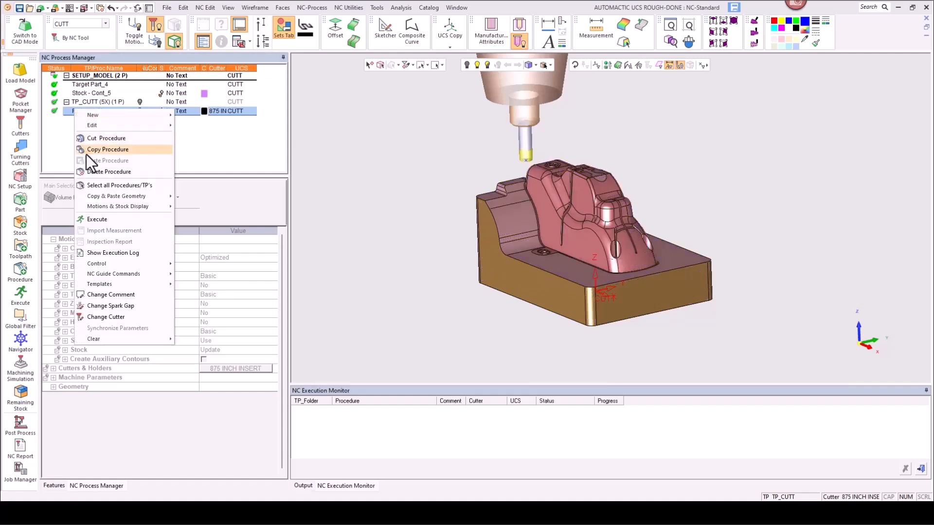
left_click(88, 150)
right_click(86, 129)
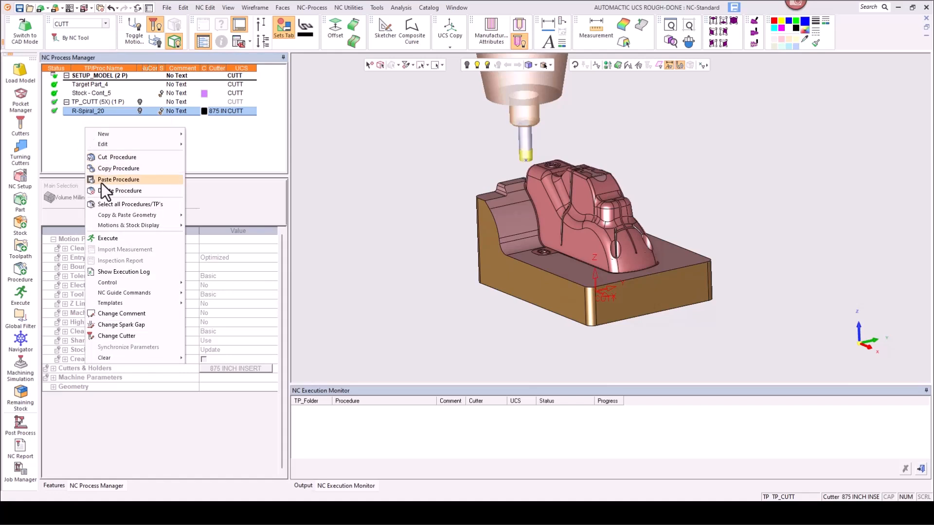
left_click(101, 181)
right_click(87, 145)
left_click(100, 193)
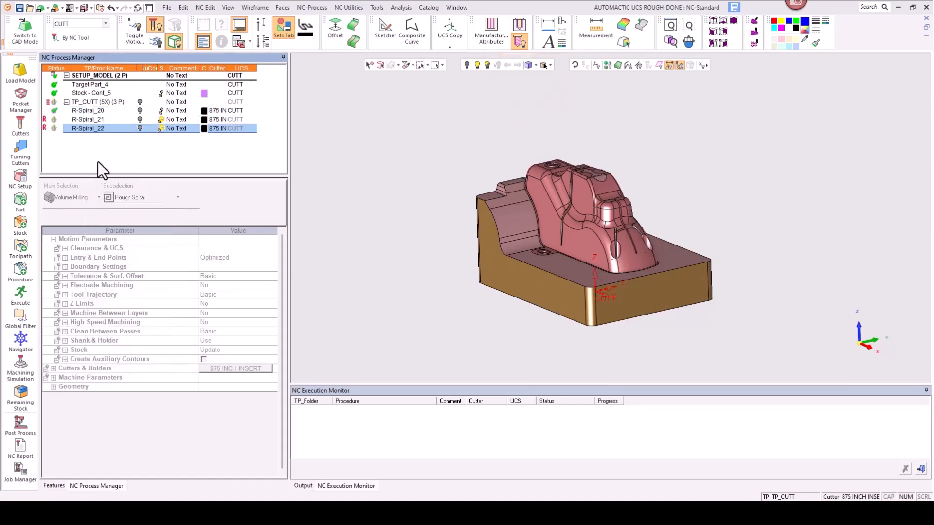
right_click(98, 151)
left_click(106, 189)
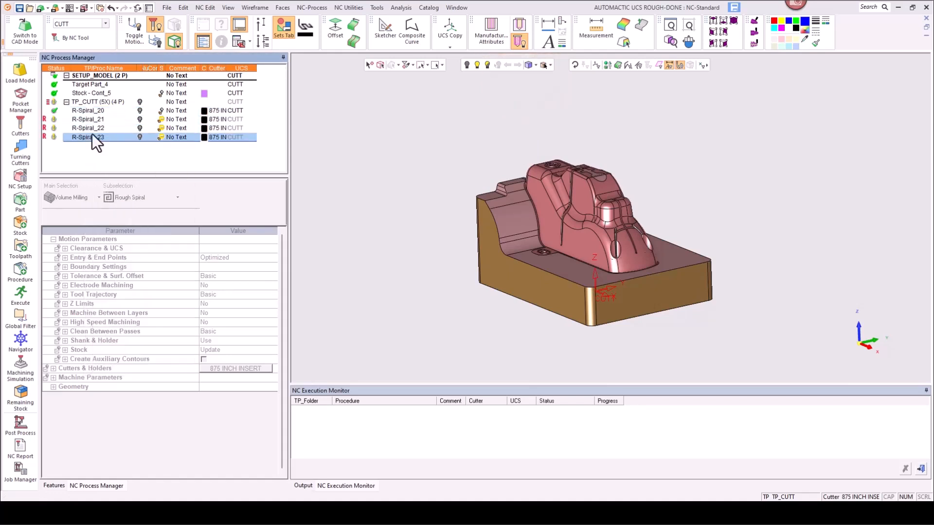
Step: Execute all procedures in the TP_CUTT toolpath
left_click(97, 101)
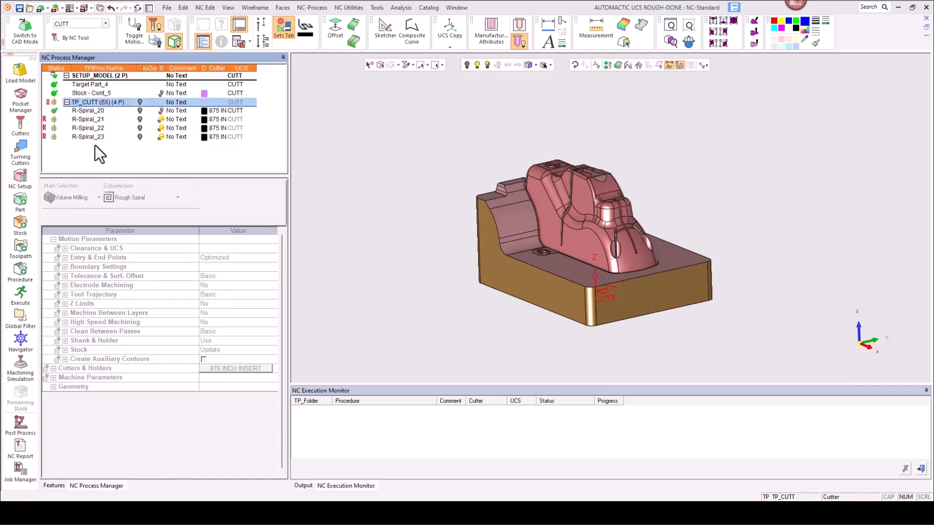
left_click(18, 290)
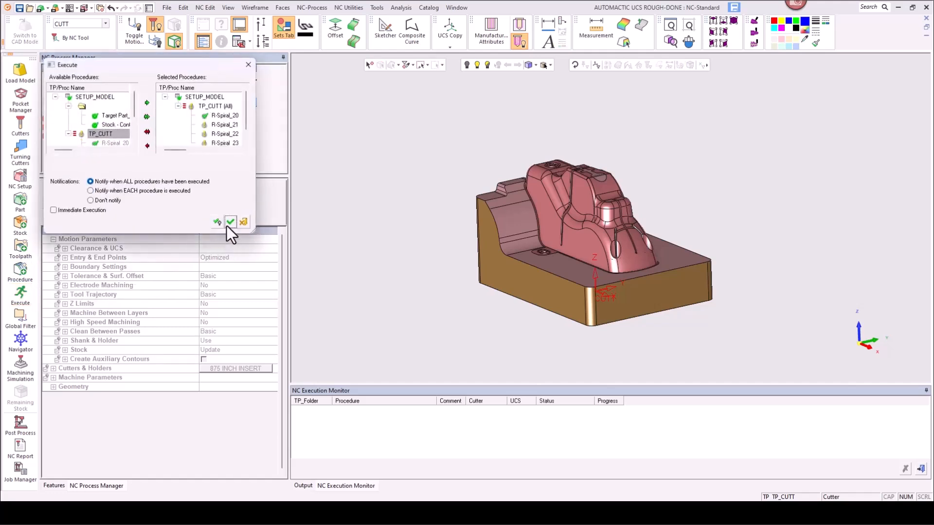
left_click(230, 222)
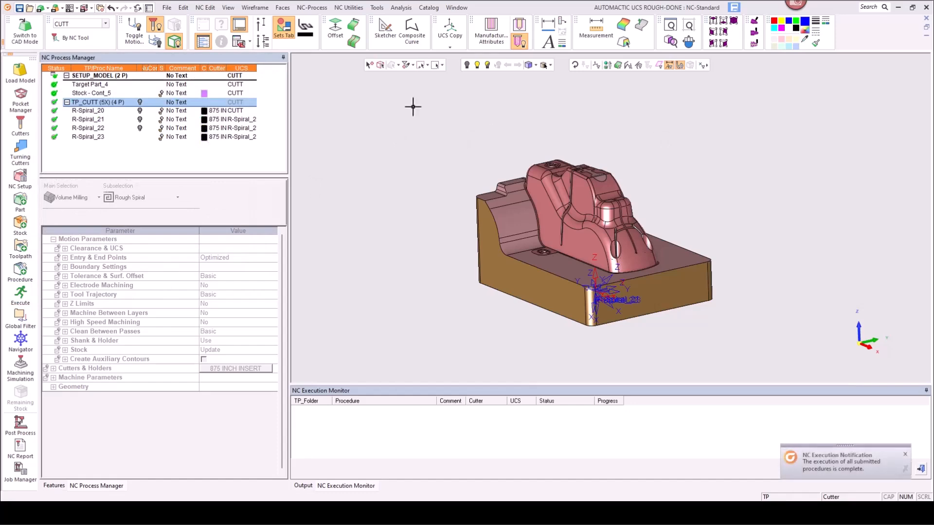
Step: Display the remaining stock of R-Spiral_20 and R-Spiral_21 in turn and inspect the part
left_click(163, 110)
right_click_drag(574, 230, 569, 156, "ctrl")
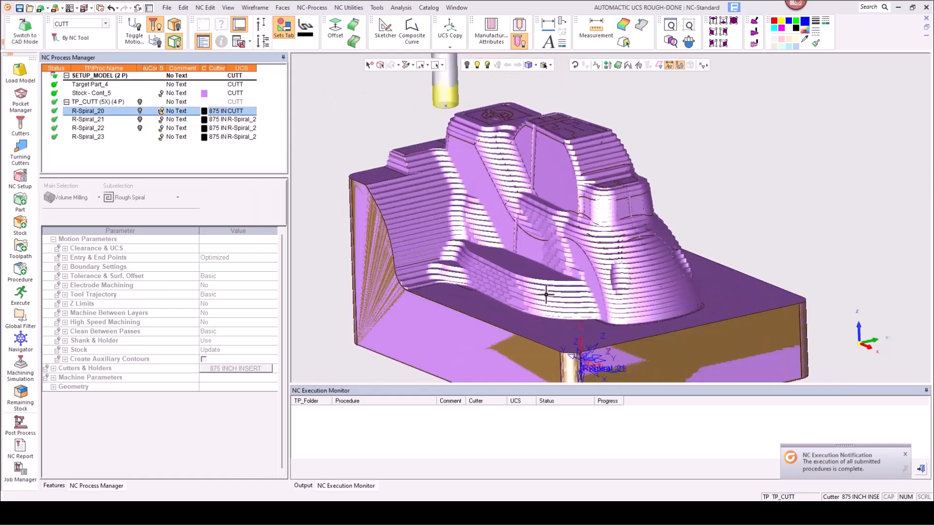
left_click(162, 120)
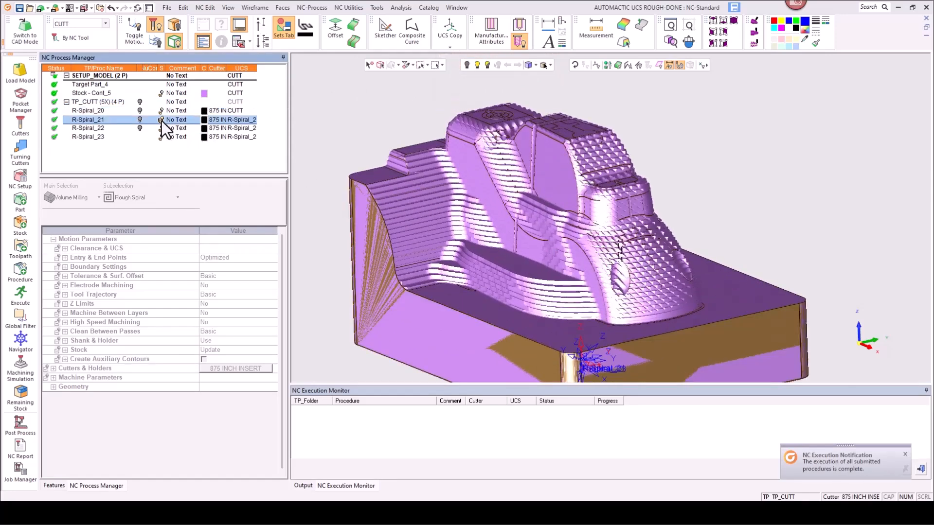
left_click_drag(711, 303, 720, 233, "ctrl")
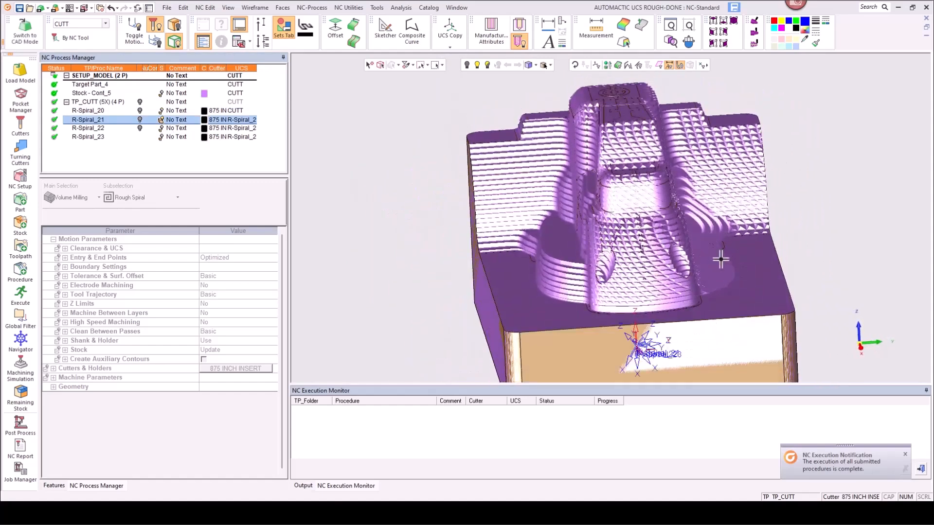
Step: Display the remaining stock and toolpath of R-Spiral_22 and inspect them on the part
left_click(162, 128)
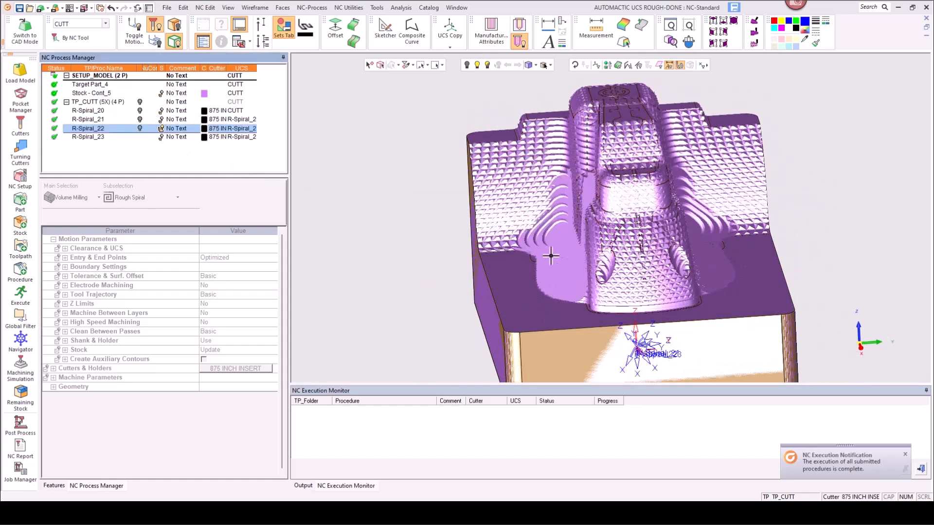
left_click(161, 130)
left_click(140, 128)
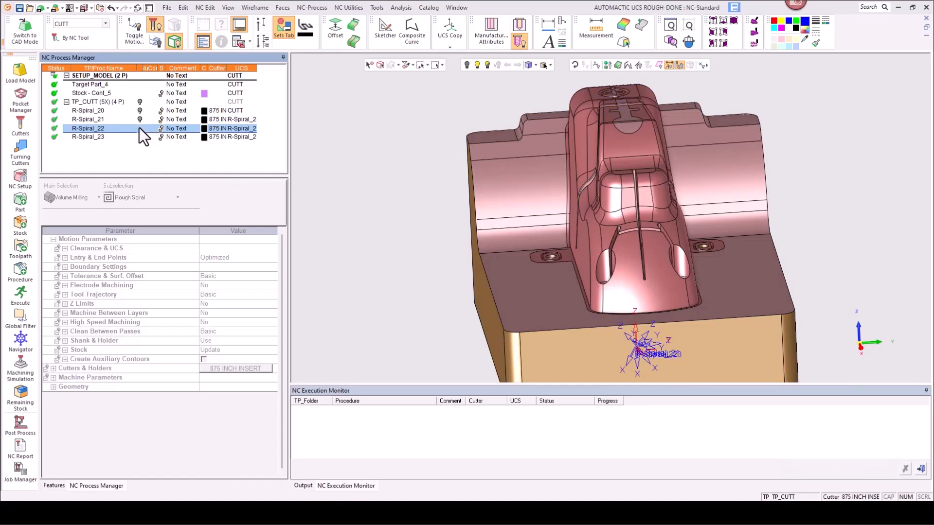
middle_click_drag(481, 223, 559, 206)
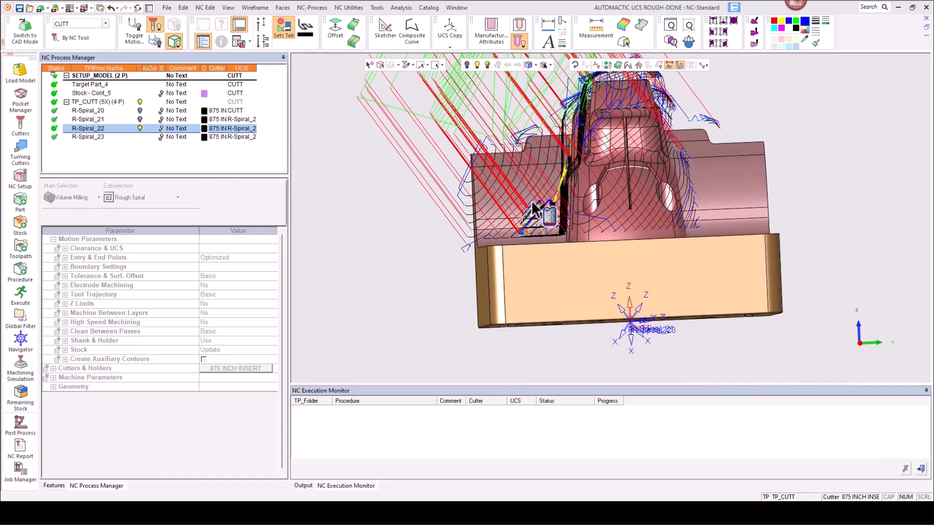
Step: Display the remaining stock of R-Spiral_23, inspect it on the part, and hide it again
scroll(552, 250, "down", 2)
left_click(133, 137)
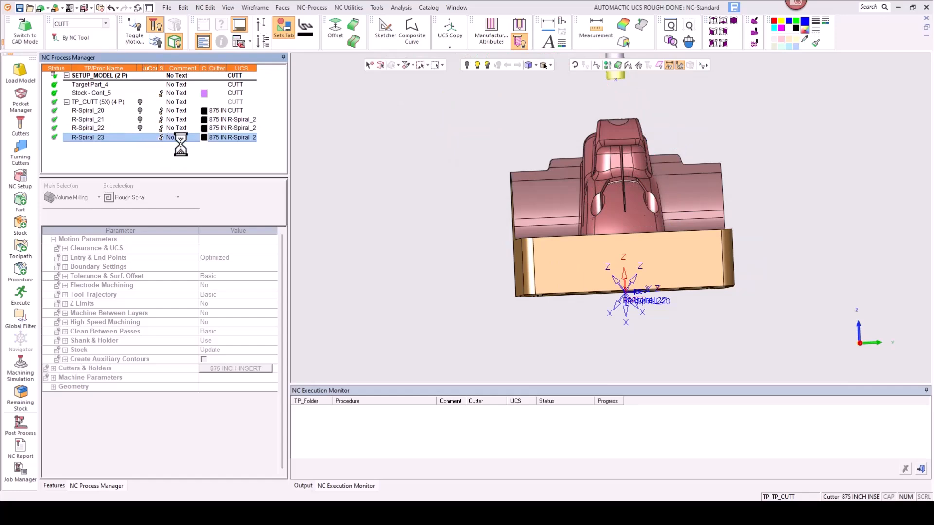
left_click(161, 137)
middle_click_drag(525, 214, 561, 242)
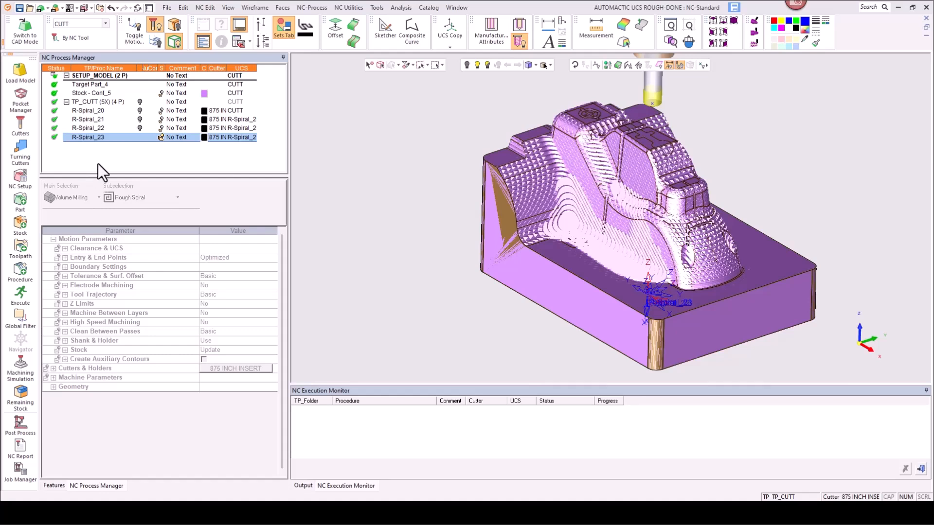
left_click(161, 139)
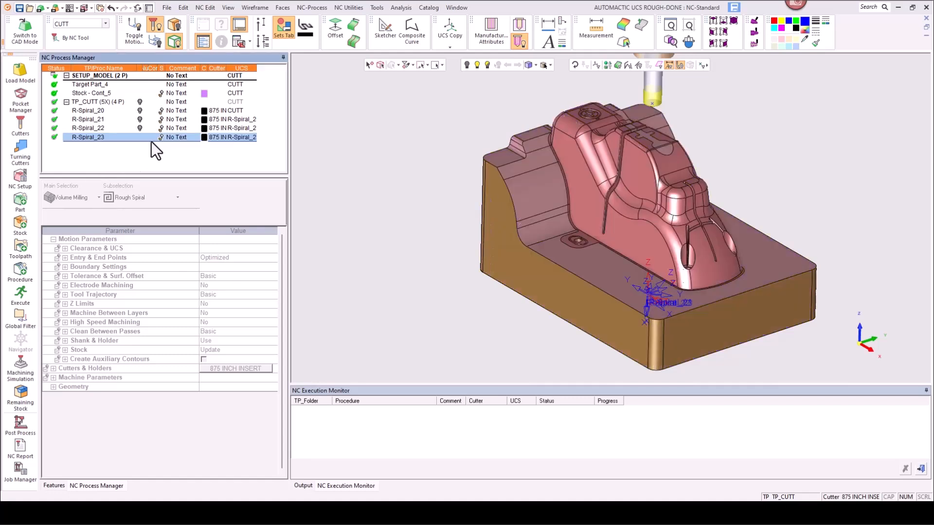
Step: Delete the R-Spiral_21, R-Spiral_22 and R-Spiral_23 procedures
left_click(89, 120, "shift")
key("Delete")
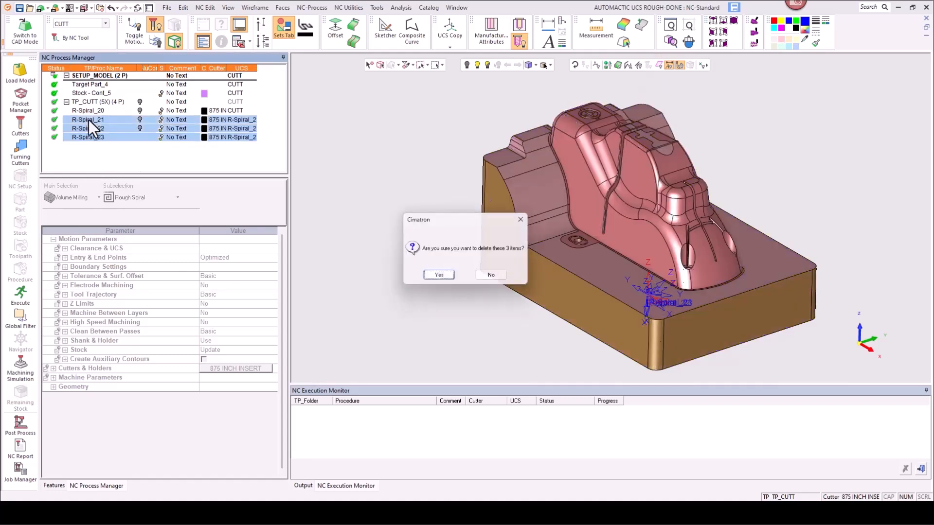
left_click(437, 276)
Step: Edit R-Spiral_20, set its angular resolution to 90, and save and close the procedure
double_click(120, 116)
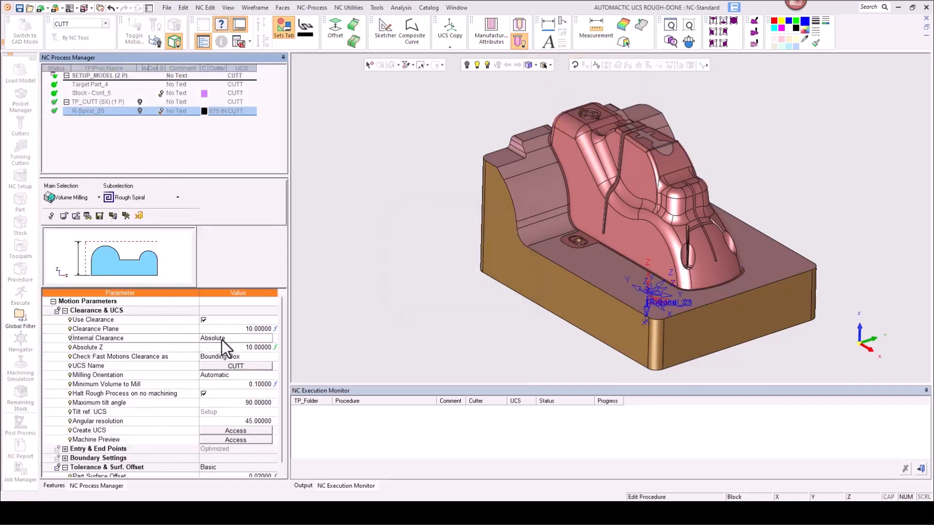
scroll(229, 379, "down", 2)
left_click(229, 385)
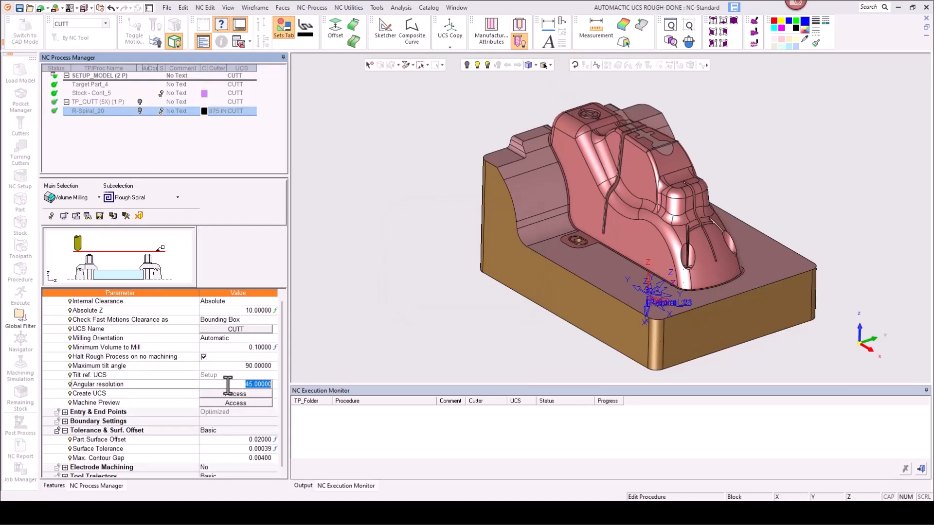
type("90")
key("Return")
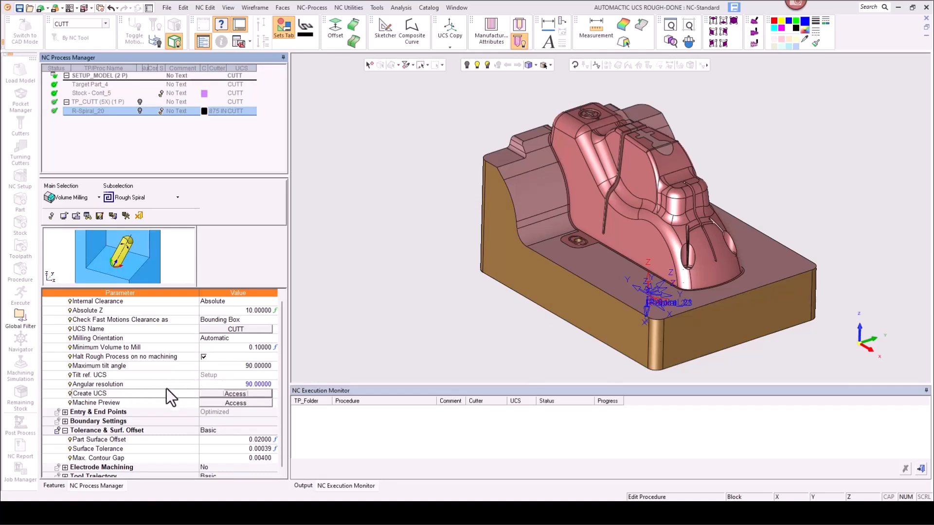
right_click(392, 238)
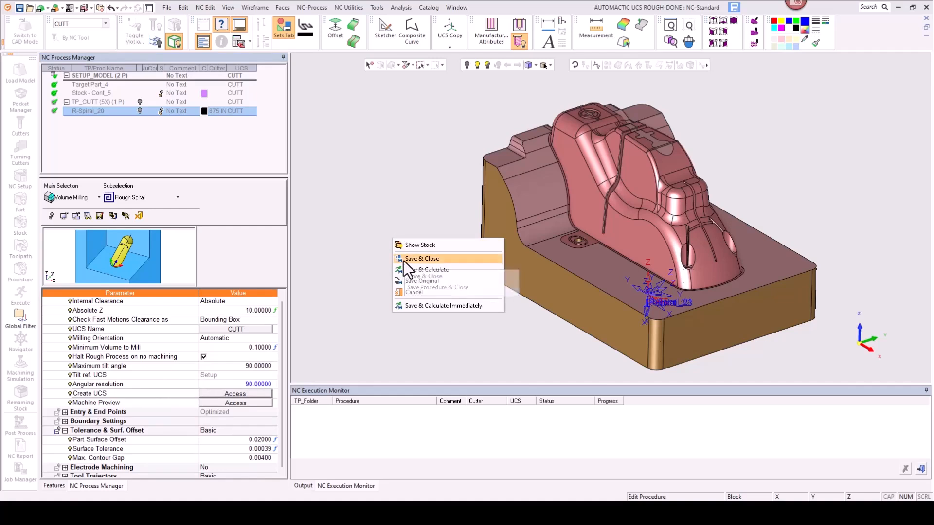
left_click(407, 259)
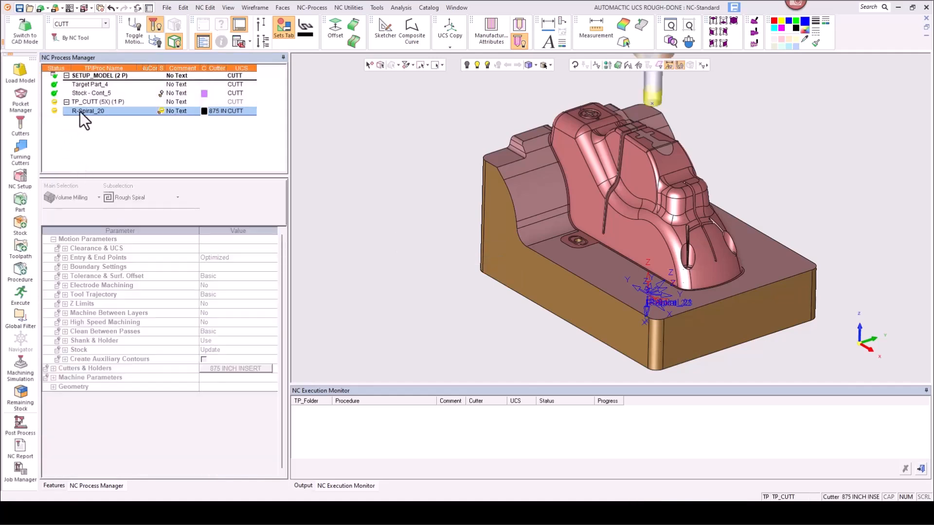
left_click(92, 115)
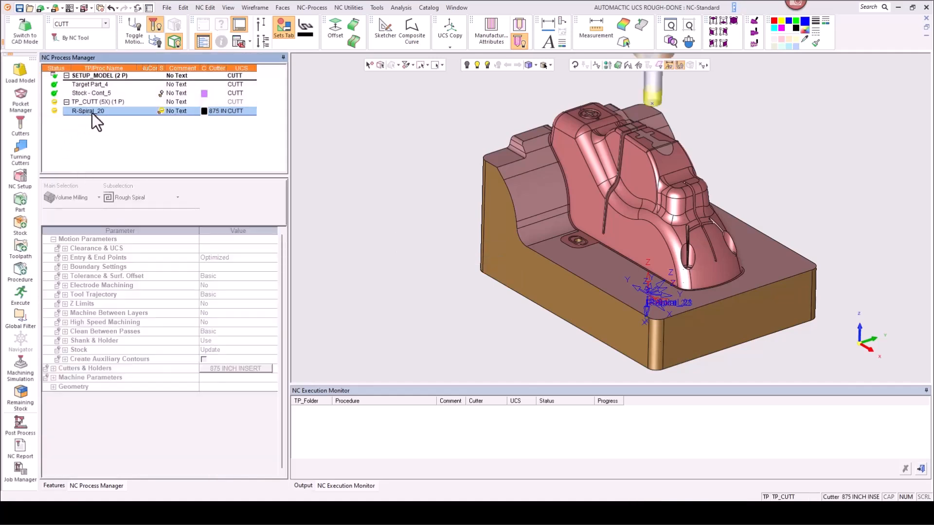
right_click(92, 112)
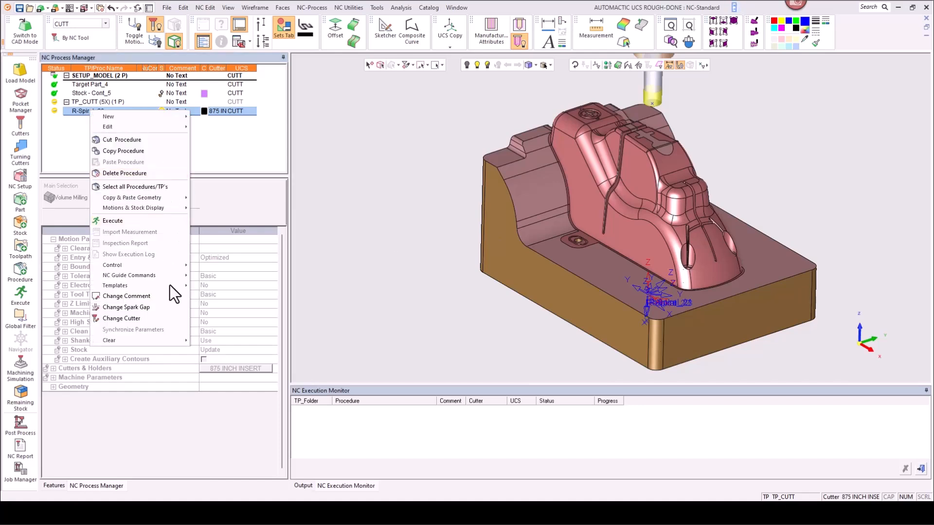
mouse_move(174, 286)
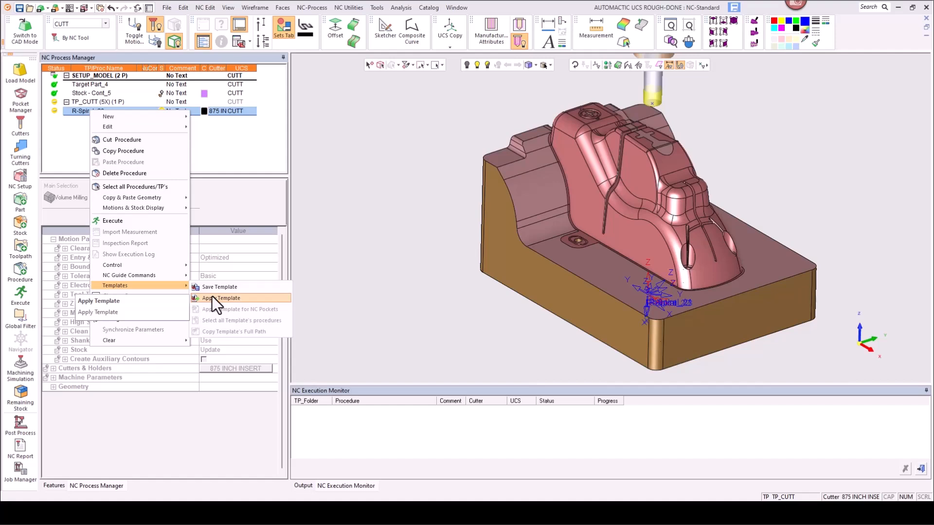
left_click(215, 175)
Step: Copy the R-Spiral_20 procedure and paste it three times into the TP_CUTT toolpath
right_click(88, 114)
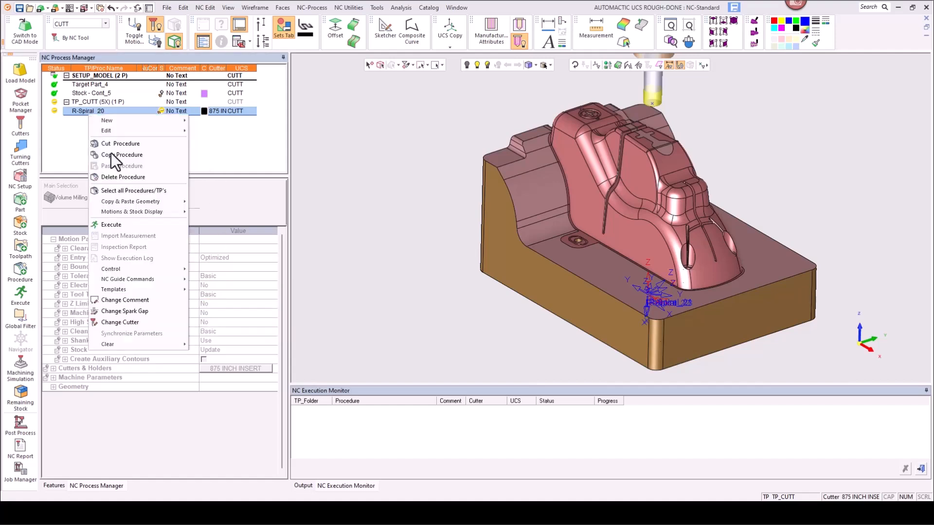
left_click(117, 154)
right_click(91, 126)
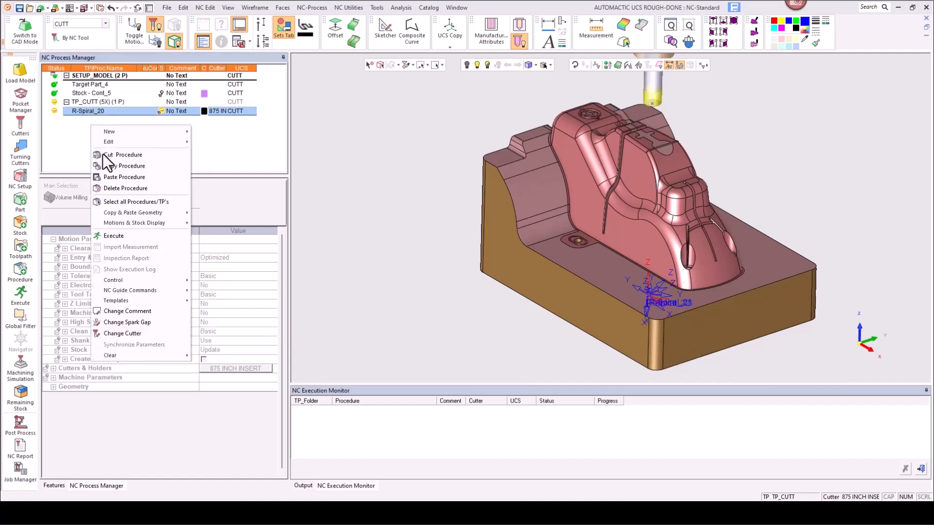
left_click(112, 176)
right_click(90, 132)
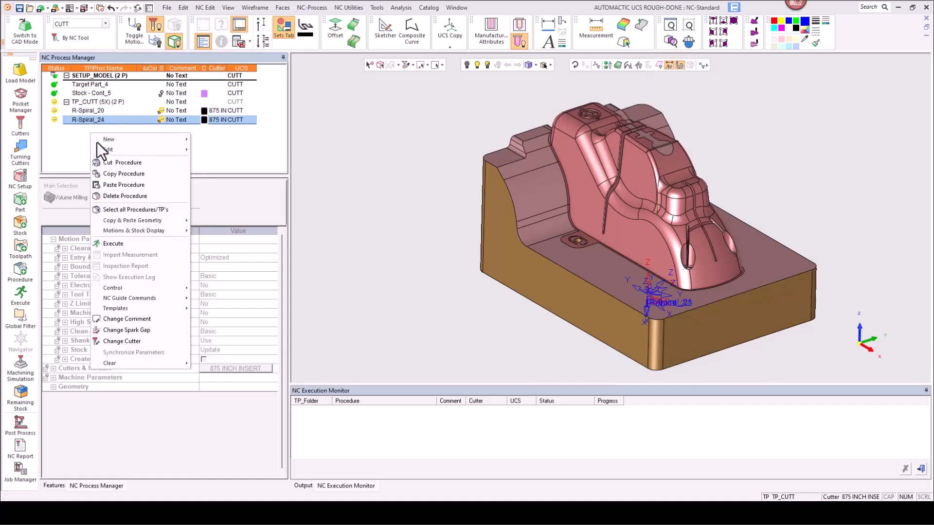
left_click(109, 185)
right_click(93, 146)
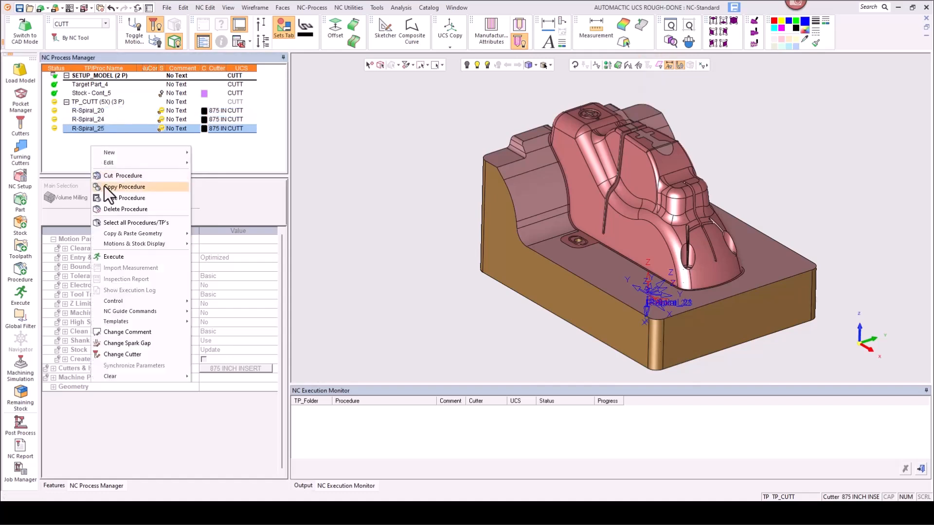
left_click(117, 198)
Step: Execute all procedures in the TP_CUTT toolpath
left_click(90, 103)
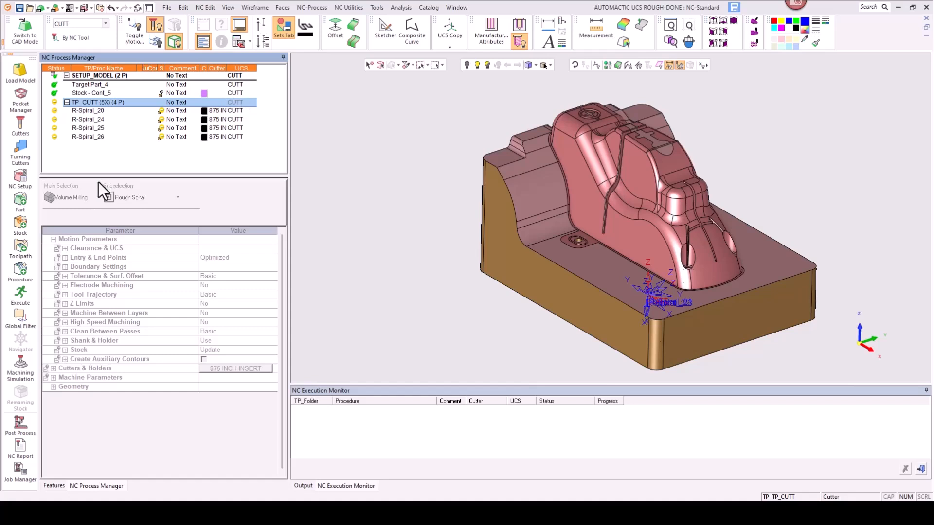
left_click(19, 293)
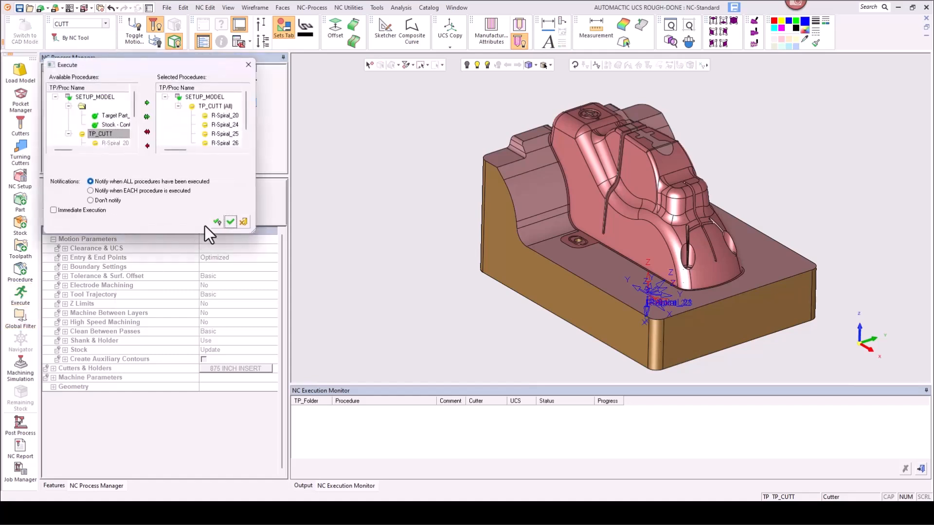
left_click(230, 223)
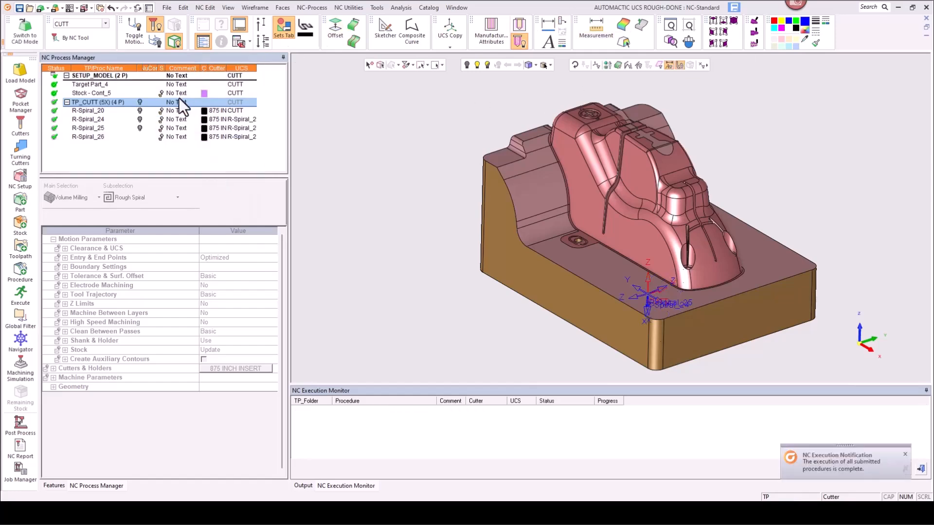
Step: Display the remaining stock of R-Spiral_20 and inspect it closely on the part
left_click(161, 112)
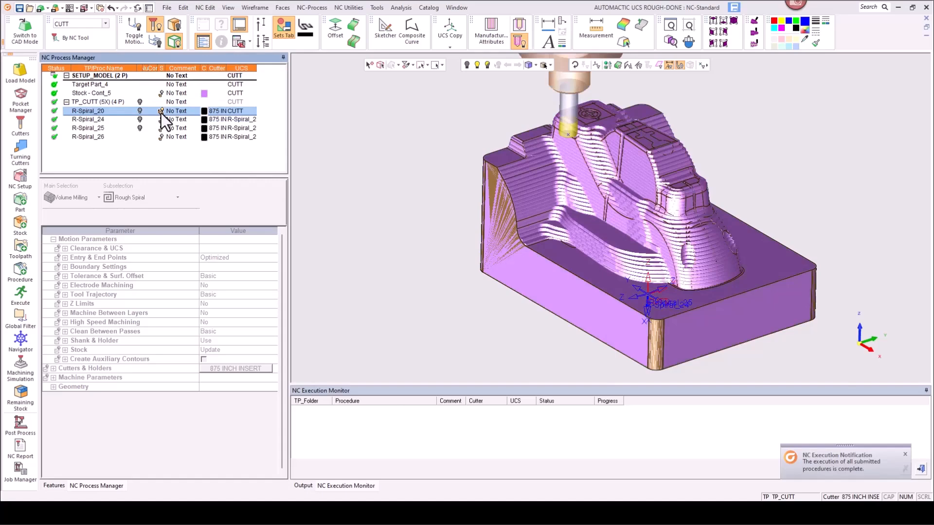
scroll(781, 202, "up", 4)
middle_click_drag(740, 242, 410, 150)
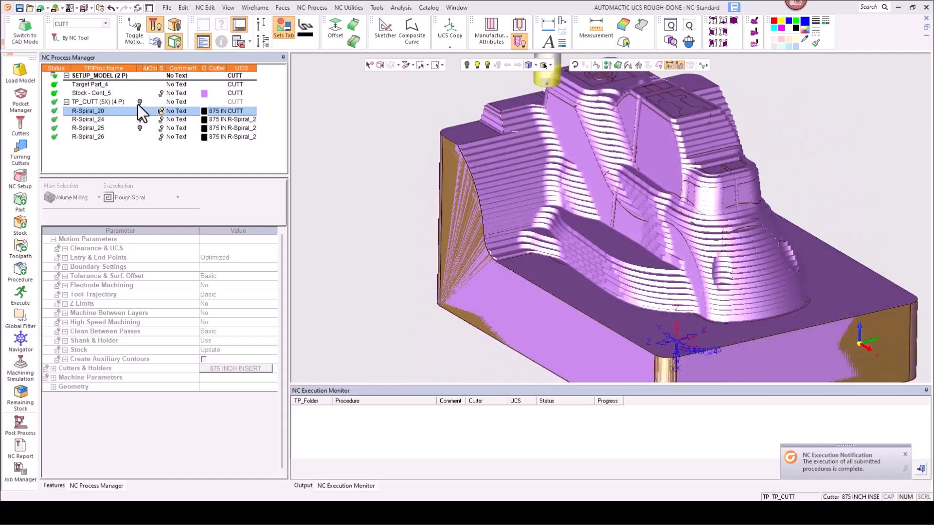
Step: Compare the remaining stock of R-Spiral_24 and R-Spiral_25 from several viewing angles, then hide it
left_click(161, 120)
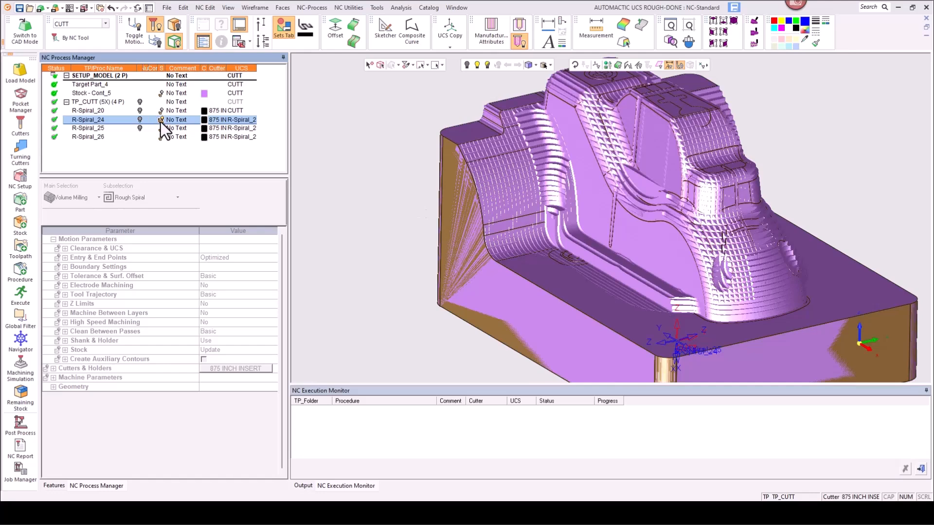
left_click(160, 127)
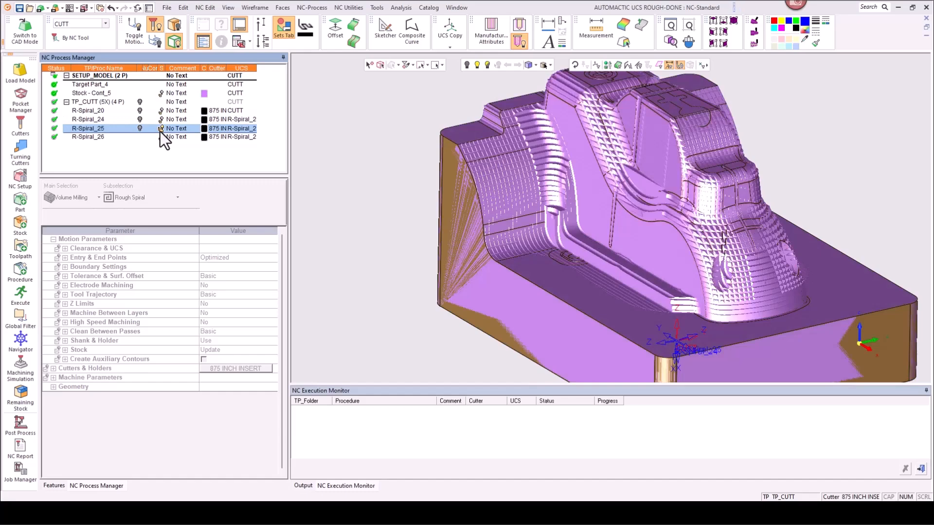
middle_click_drag(709, 256, 369, 178)
left_click(160, 119)
middle_click_drag(513, 248, 488, 258)
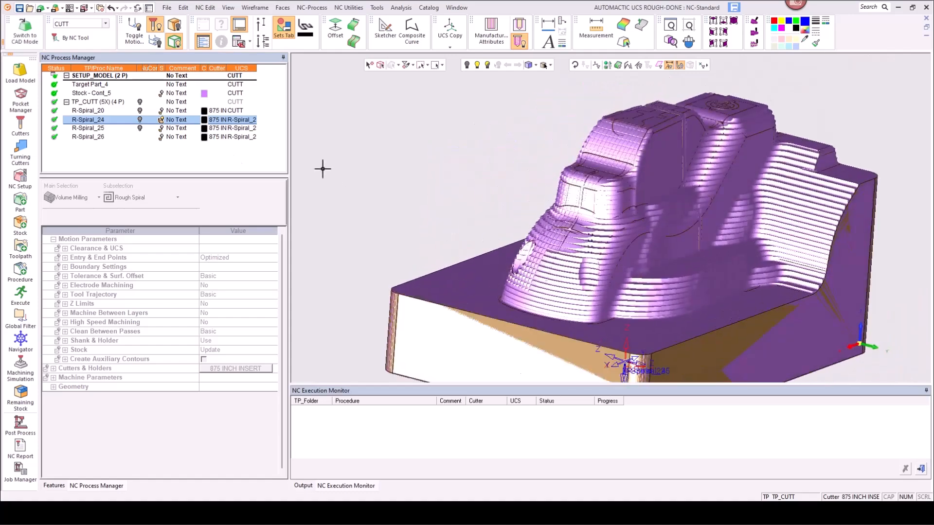
left_click(158, 129)
mouse_move(588, 252)
middle_mouse_down()
mouse_move(621, 256)
mouse_move(611, 228)
mouse_move(585, 249)
middle_mouse_up()
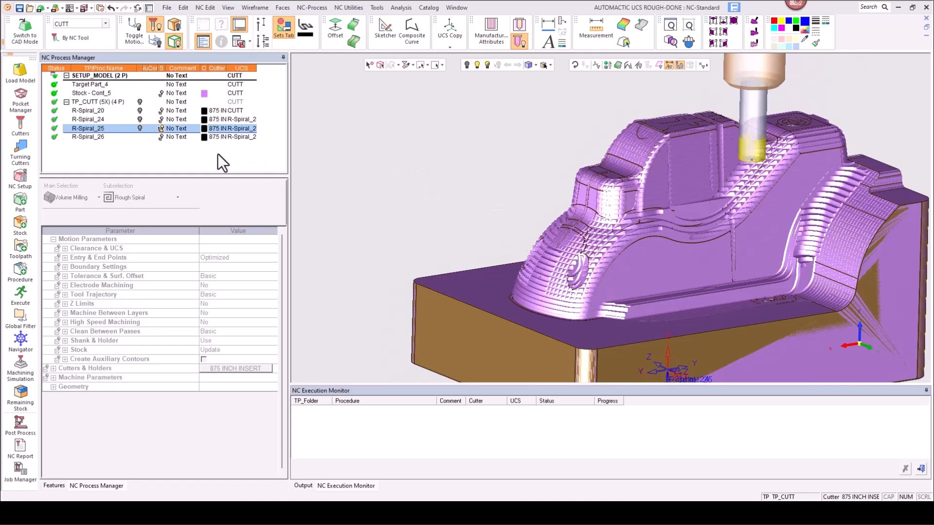
left_click(160, 128)
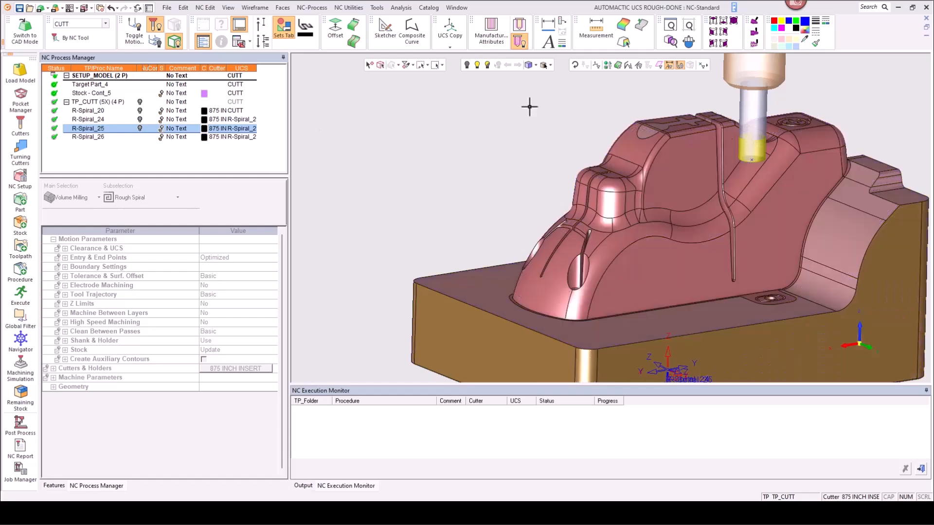
Step: Review the UCSs created for the procedures in CAD mode, then return to CAM mode
scroll(504, 225, "down", 5)
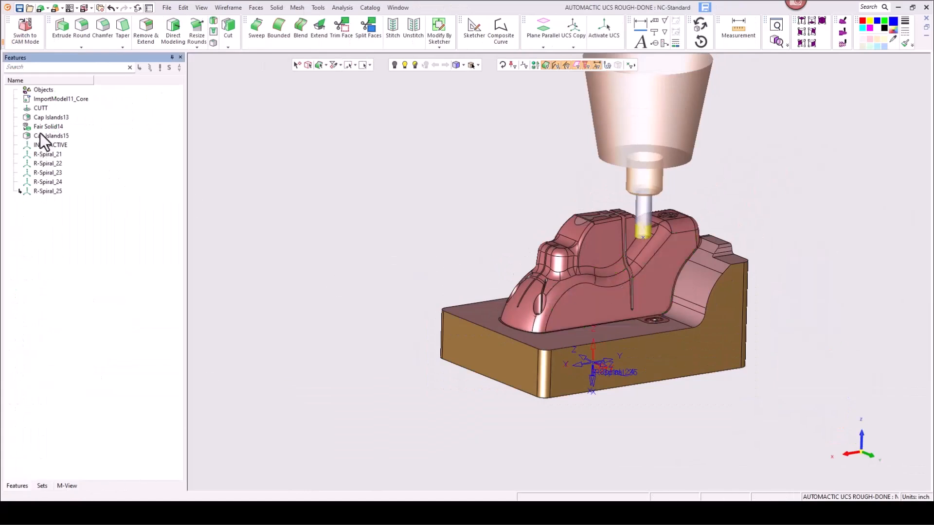
left_click(19, 37)
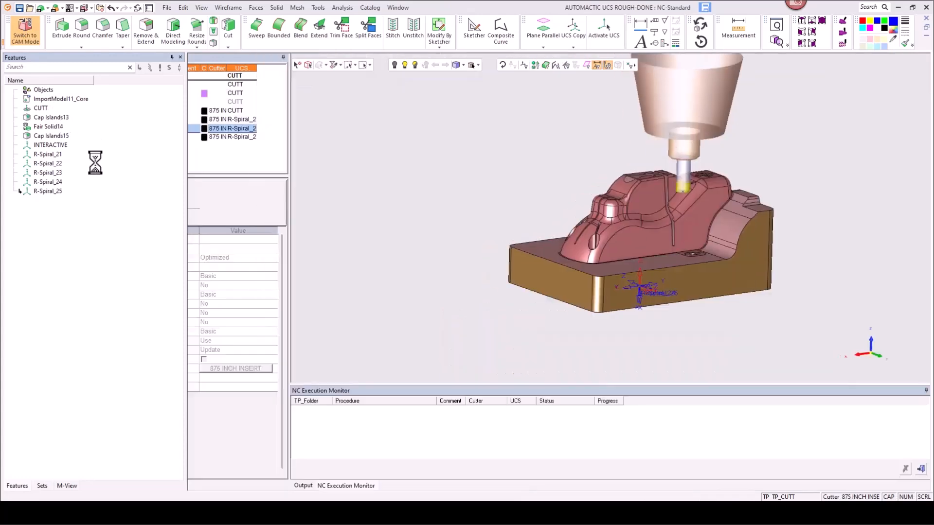
left_click(95, 115)
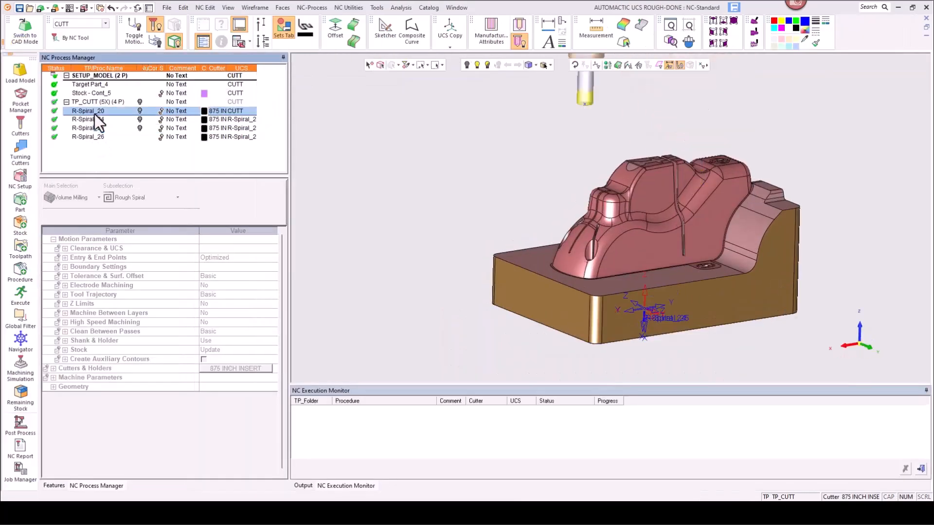
Step: Edit R-Spiral_20 and set its part surfaces to all faces selected by criteria with entity type Face
right_click(95, 114)
double_click(91, 112)
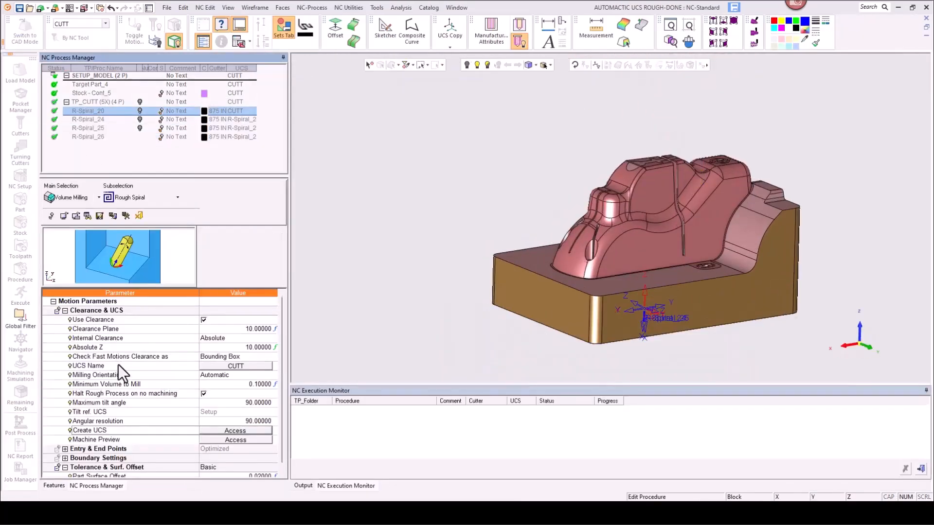
scroll(126, 384, "down", 5)
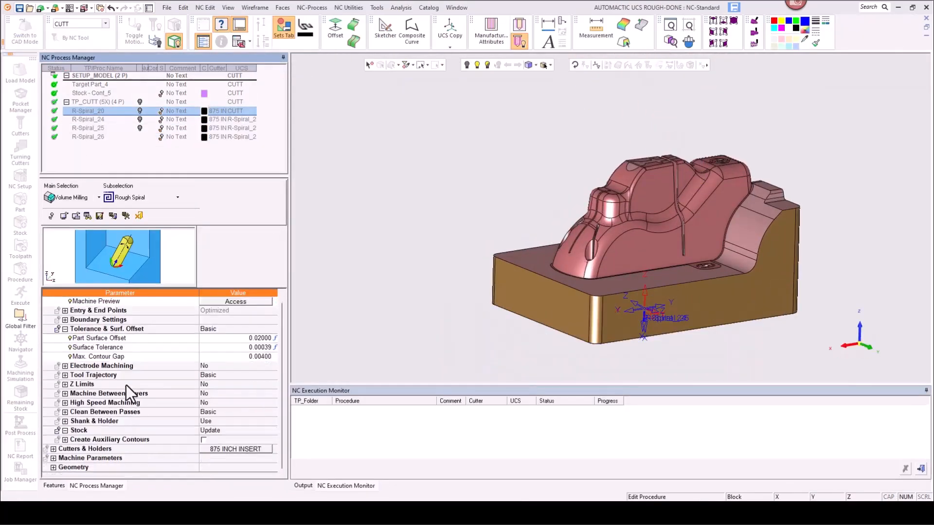
left_click(52, 468)
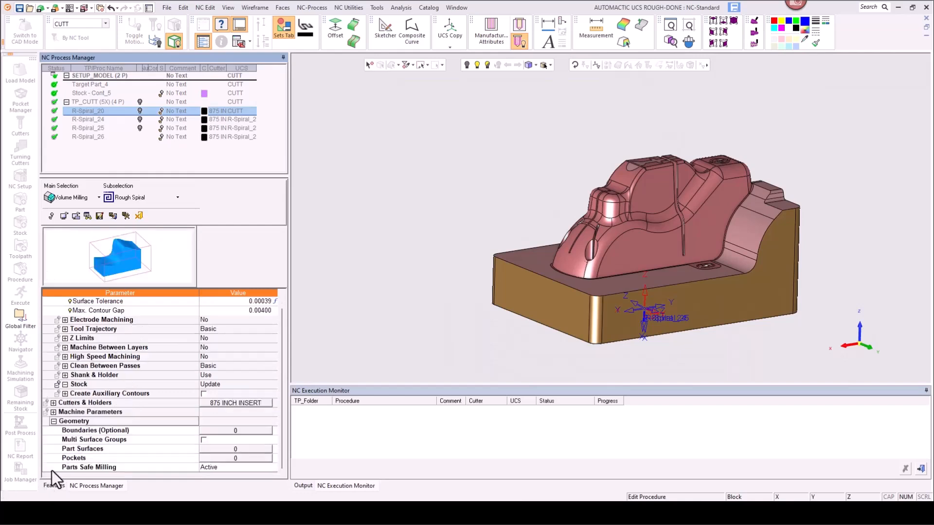
left_click(208, 451)
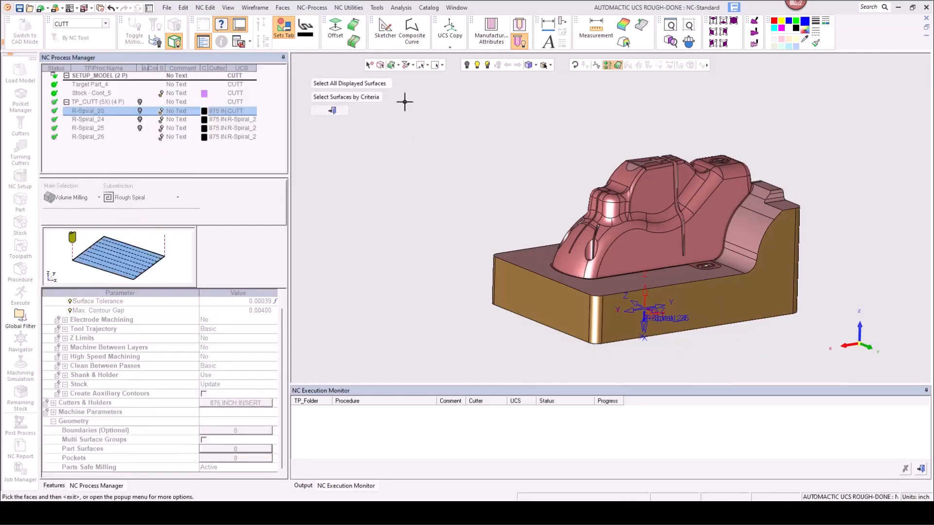
left_click(369, 97)
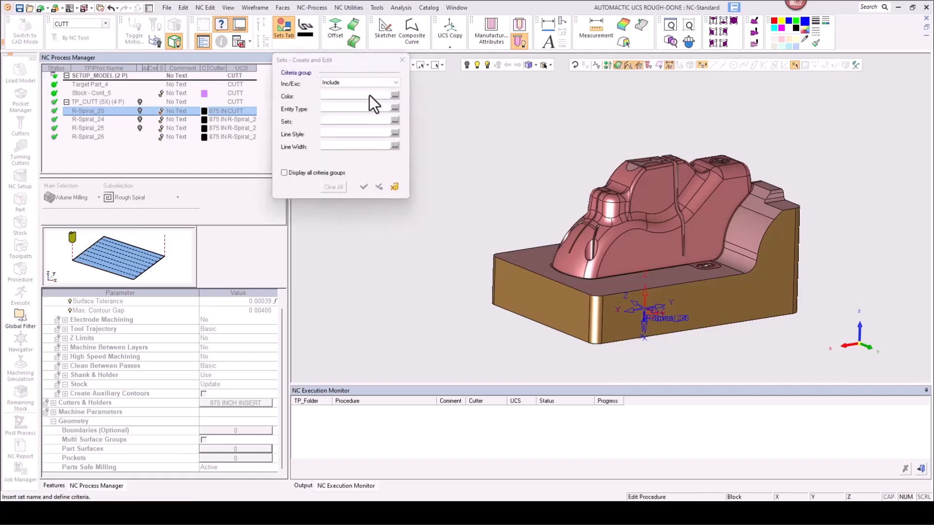
left_click(394, 109)
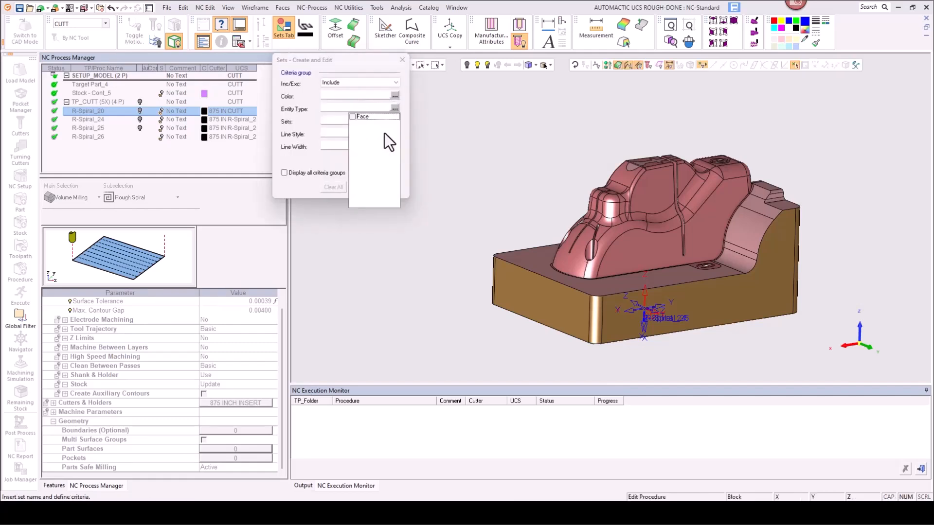
left_click(332, 165)
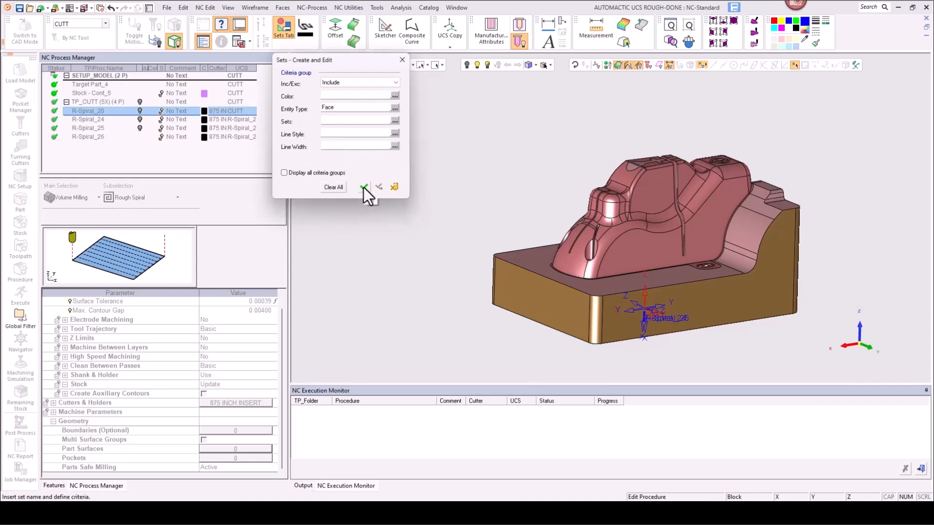
left_click(363, 187)
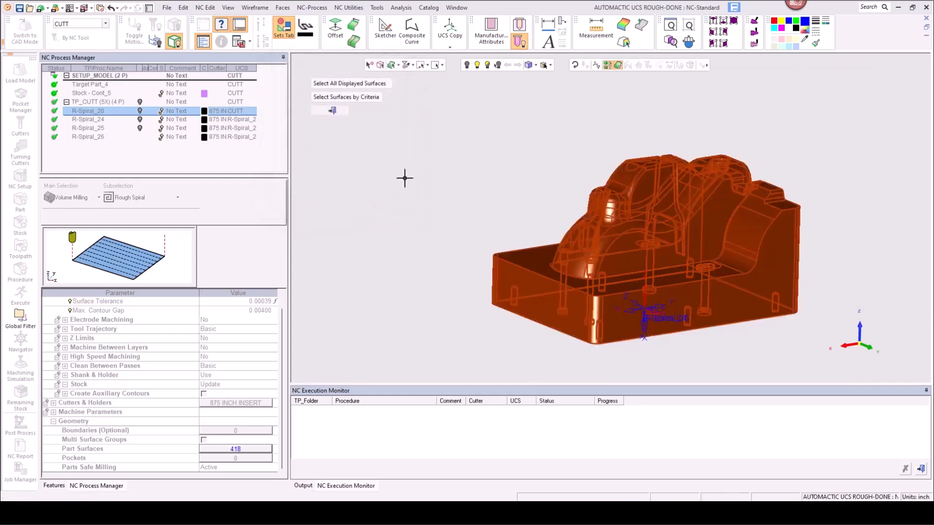
right_click(356, 186)
left_click(376, 203)
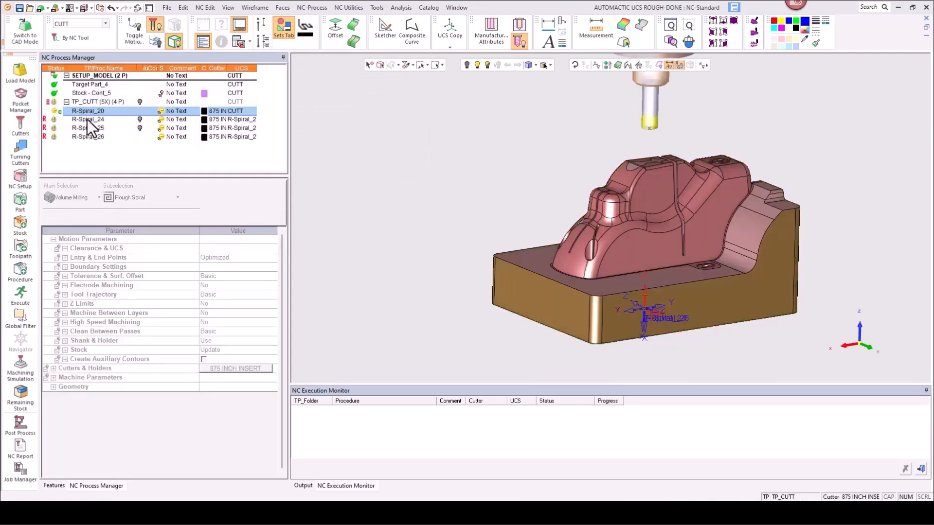
Step: Delete the R-Spiral_24, R-Spiral_25 and R-Spiral_26 procedures
left_click(87, 119)
left_click(87, 137, "shift")
right_click(87, 138)
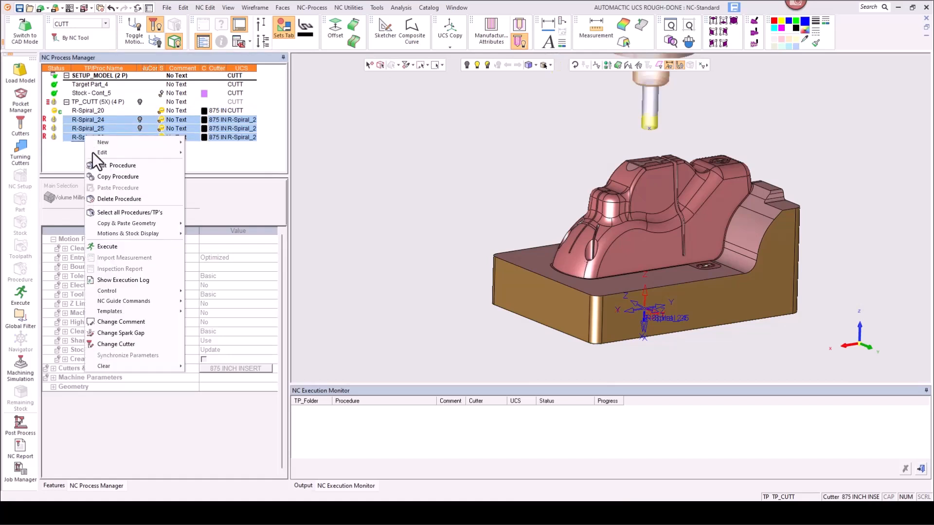
left_click(104, 198)
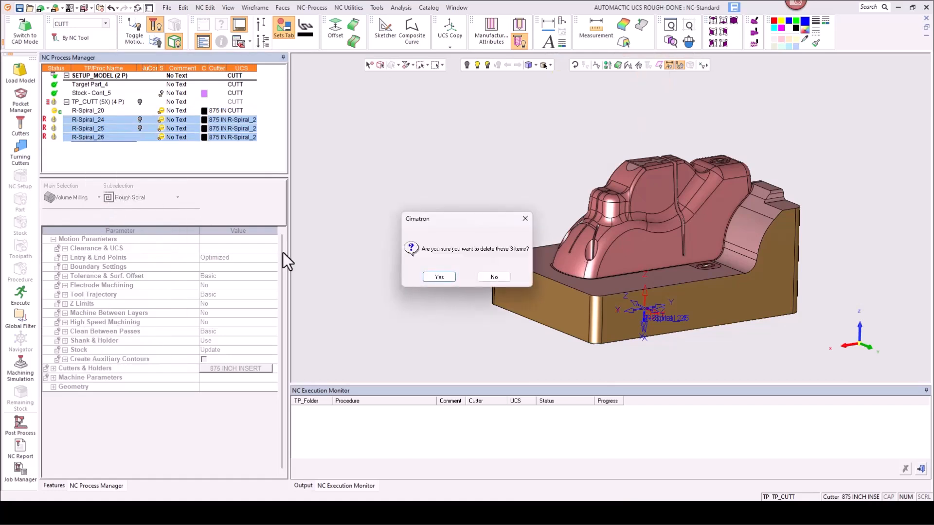
left_click(427, 277)
Step: Copy the edited R-Spiral_20 procedure and paste three copies below it in TP_CUTT
right_click(84, 117)
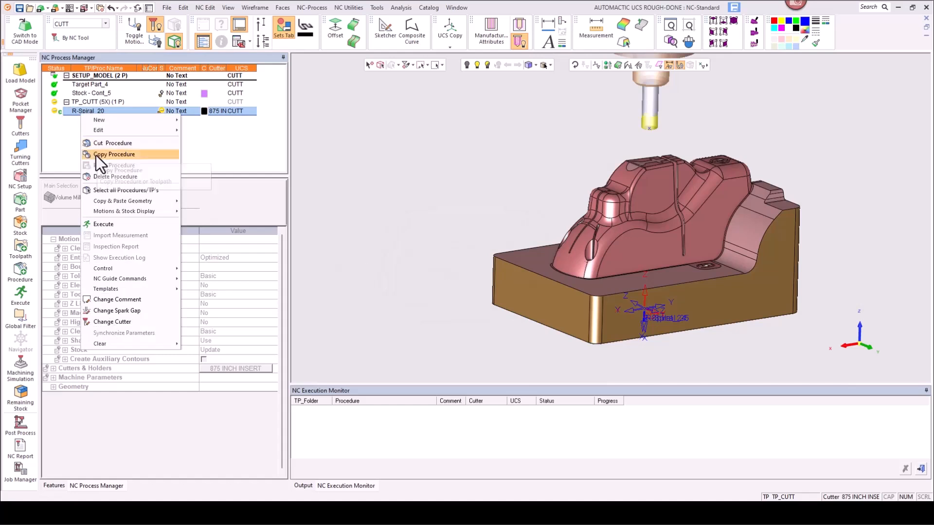
left_click(95, 155)
right_click(87, 133)
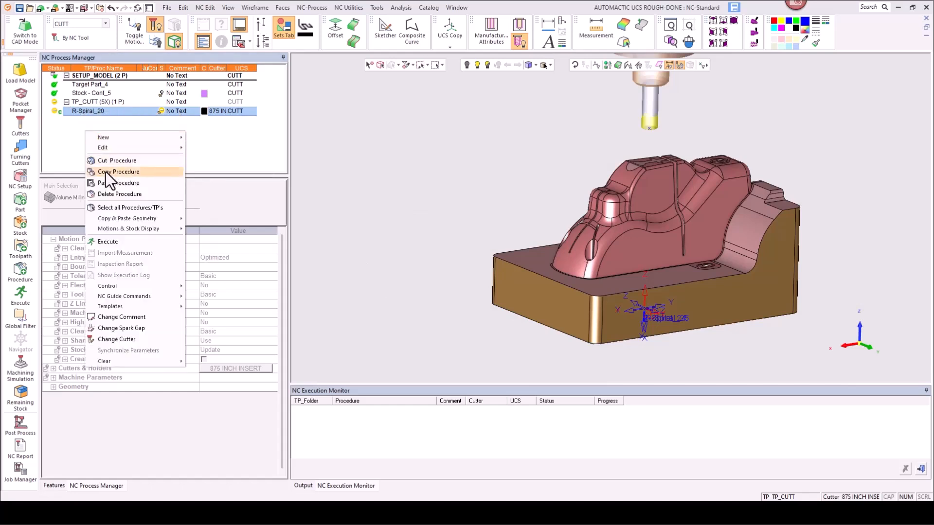
left_click(107, 183)
right_click(94, 142)
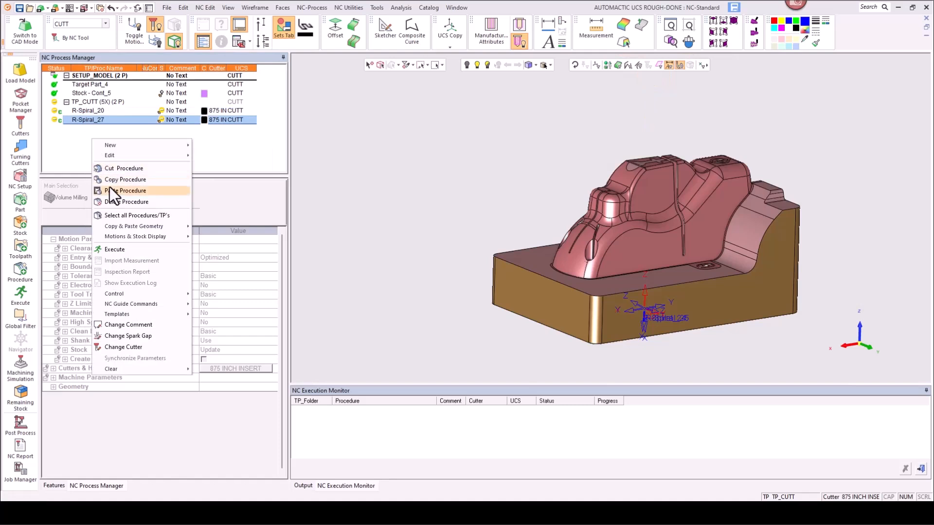
left_click(109, 188)
right_click(101, 154)
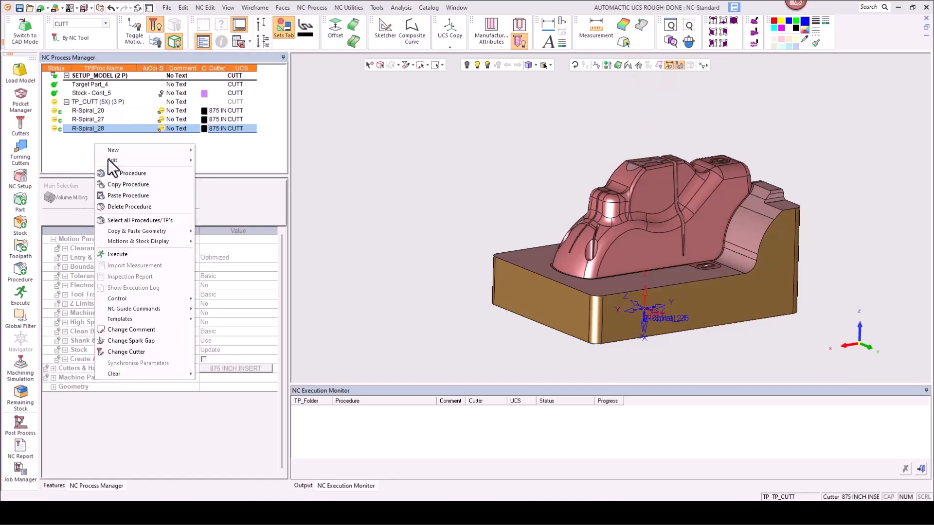
left_click(117, 195)
Step: Save the TP_CUTT toolpath as a template named AUTOMACTIC UCS ROUGH in the TEMPLATES folder
right_click(86, 104)
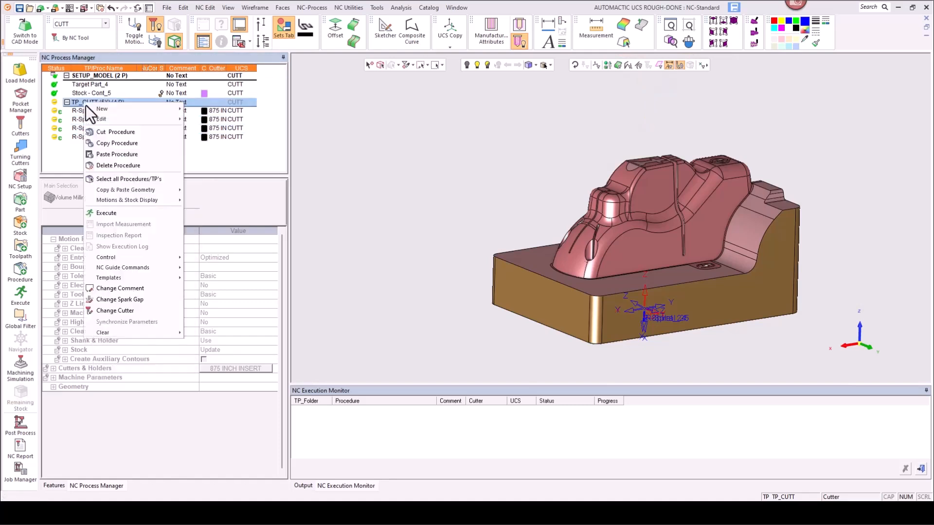
mouse_move(156, 277)
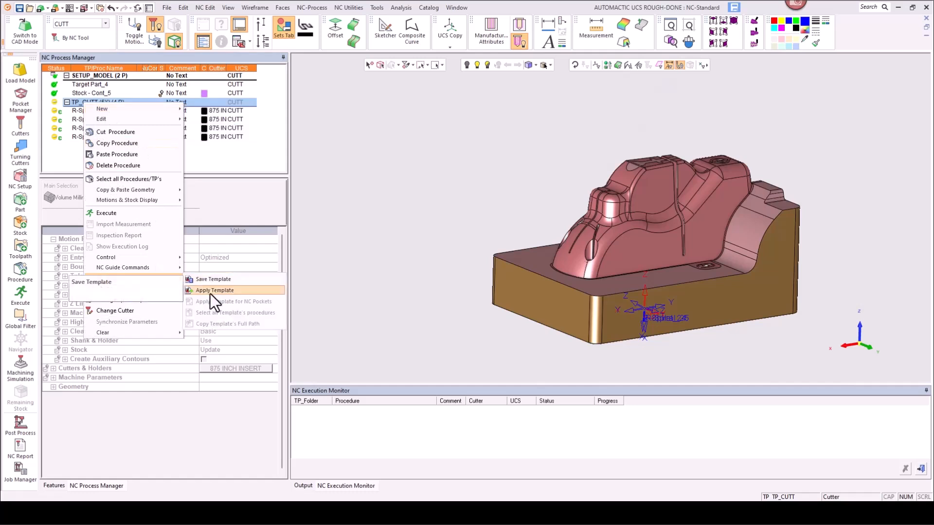
left_click(220, 280)
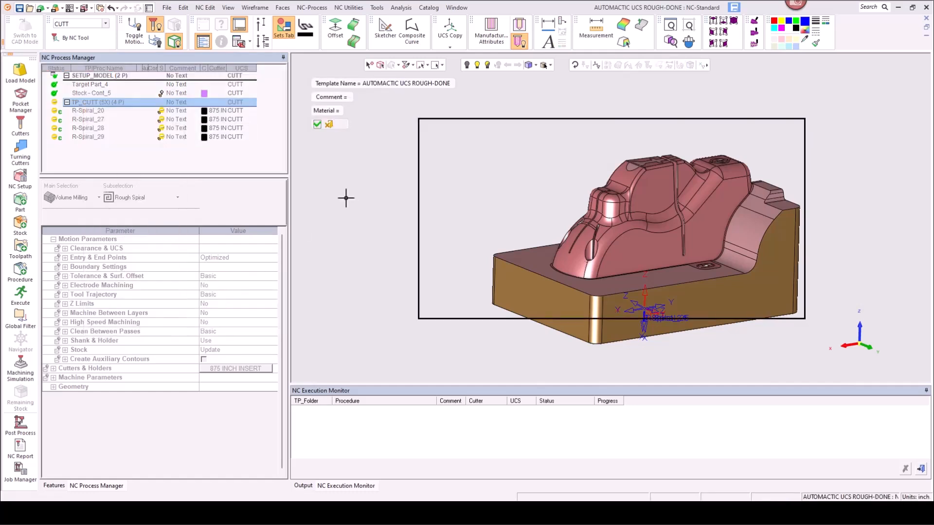
middle_click_drag(538, 218, 500, 179)
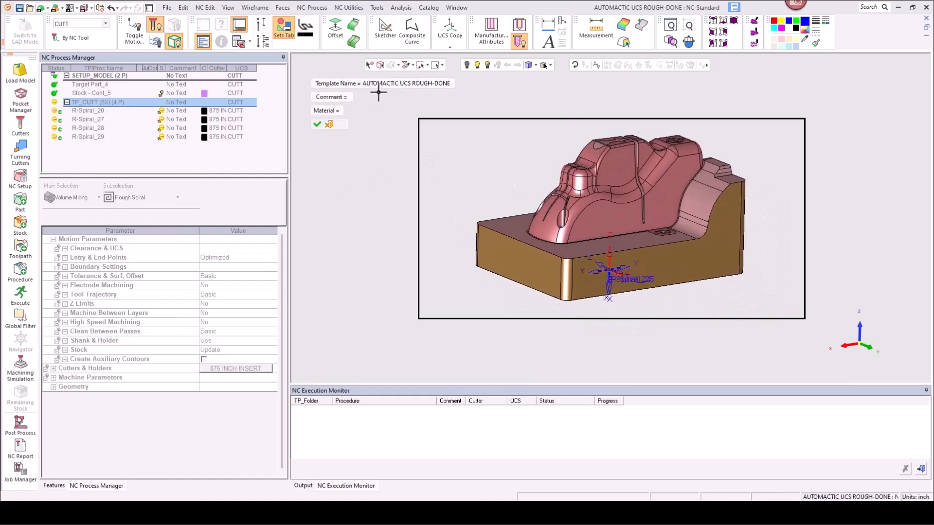
left_click(433, 84)
left_click(425, 82)
key("BackSpace")
key("BackSpace")
key("BackSpace")
key("BackSpace")
key("BackSpace")
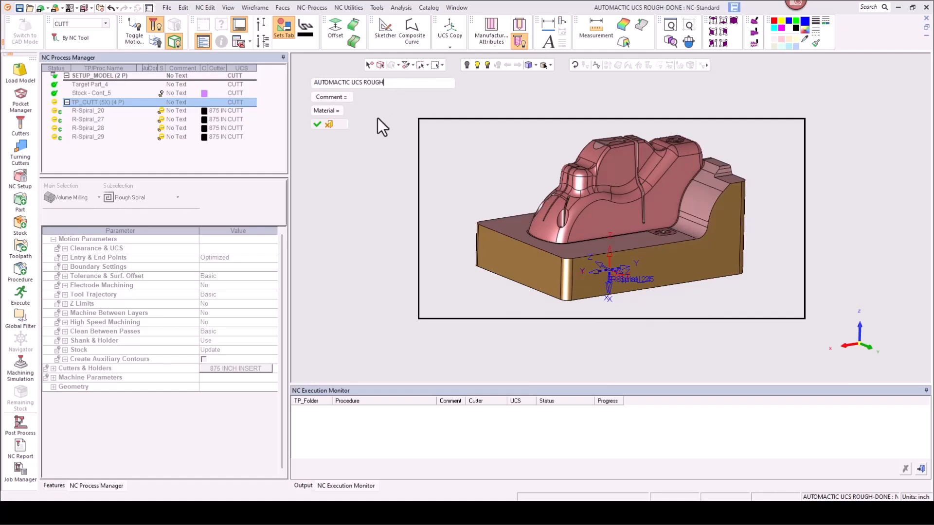
key("Return")
left_click(318, 124)
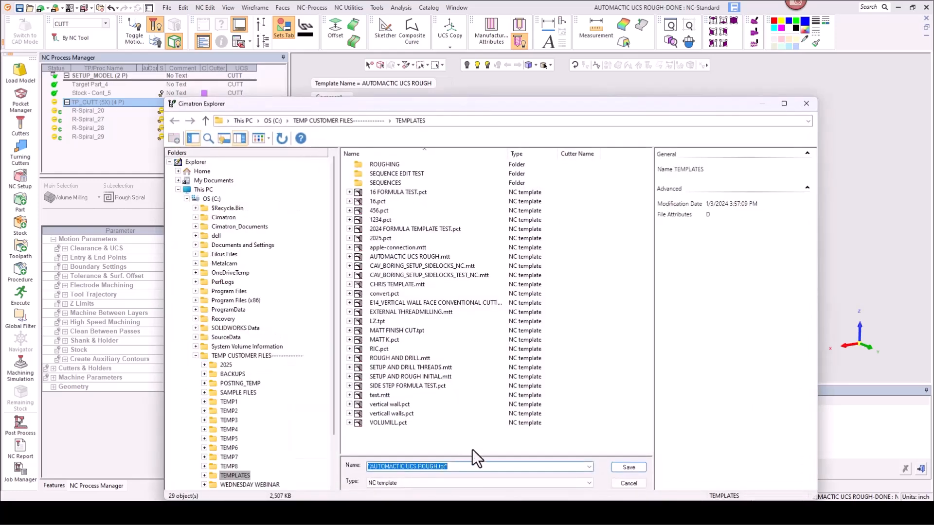
left_click(629, 467)
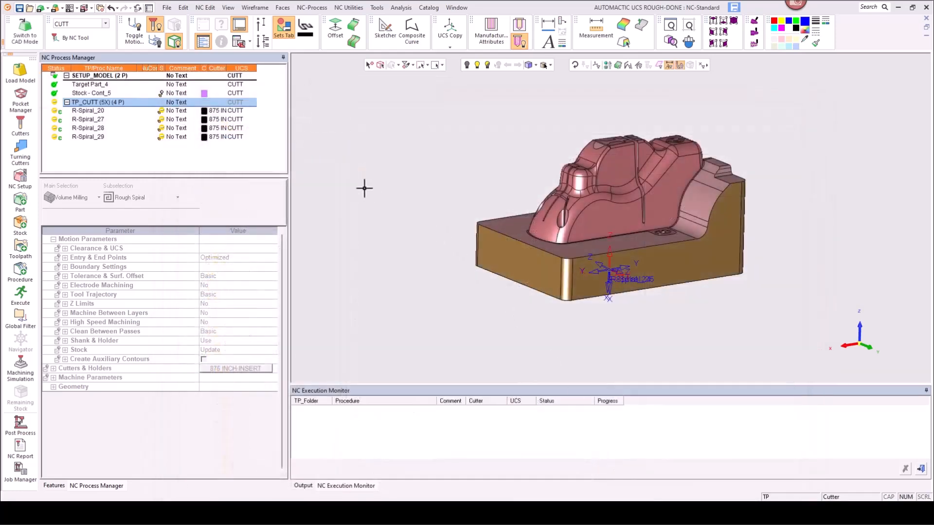
Step: Delete the TP_CUTT toolpath
left_click(91, 103)
right_click(92, 103)
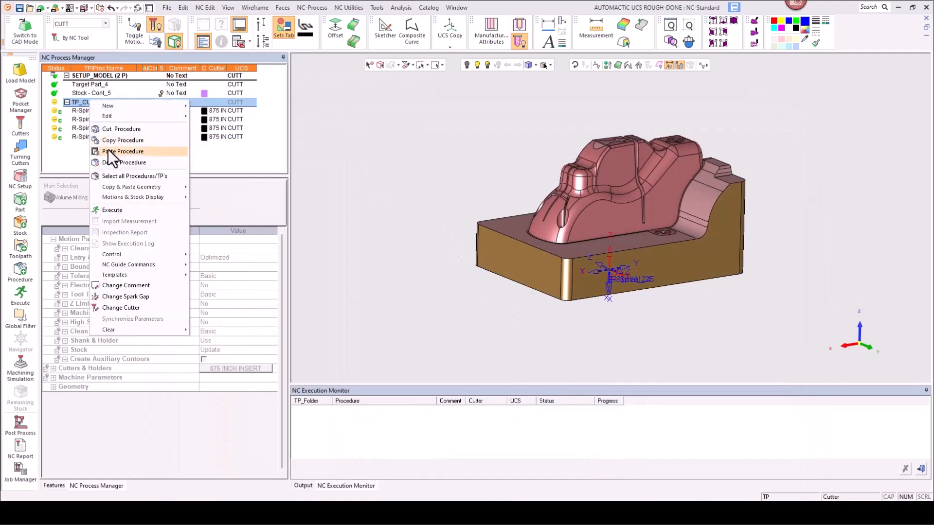
left_click(115, 161)
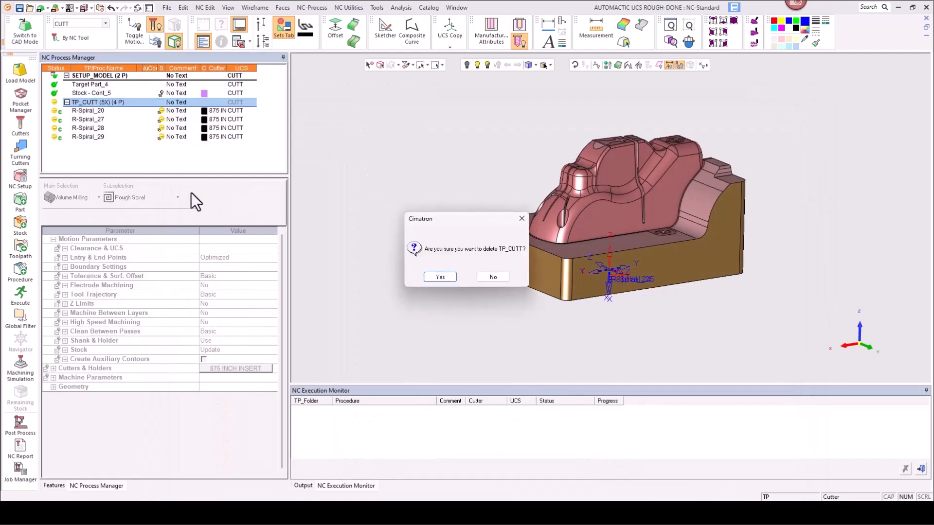
left_click(429, 276)
Step: Apply the AUTOMACTIC UCS ROUGH.tpt template to the setup model
right_click(126, 139)
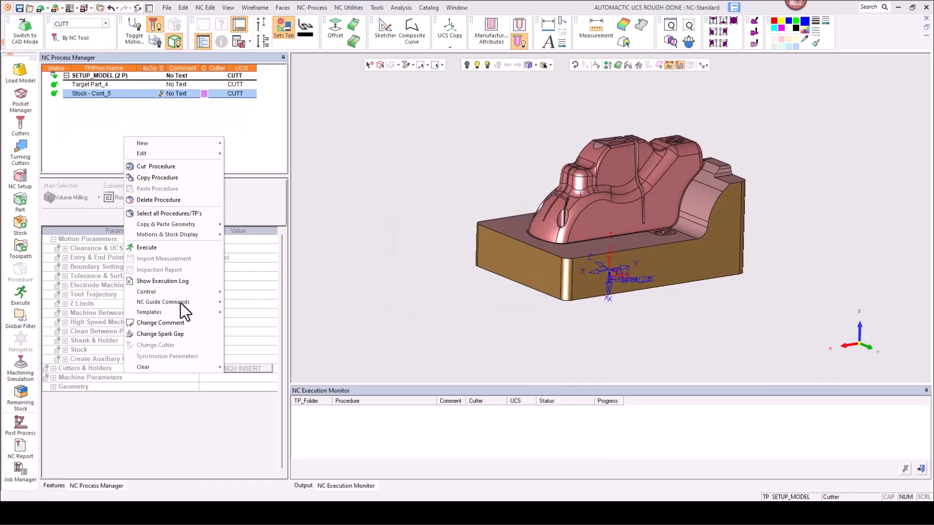
mouse_move(209, 312)
left_click(251, 325)
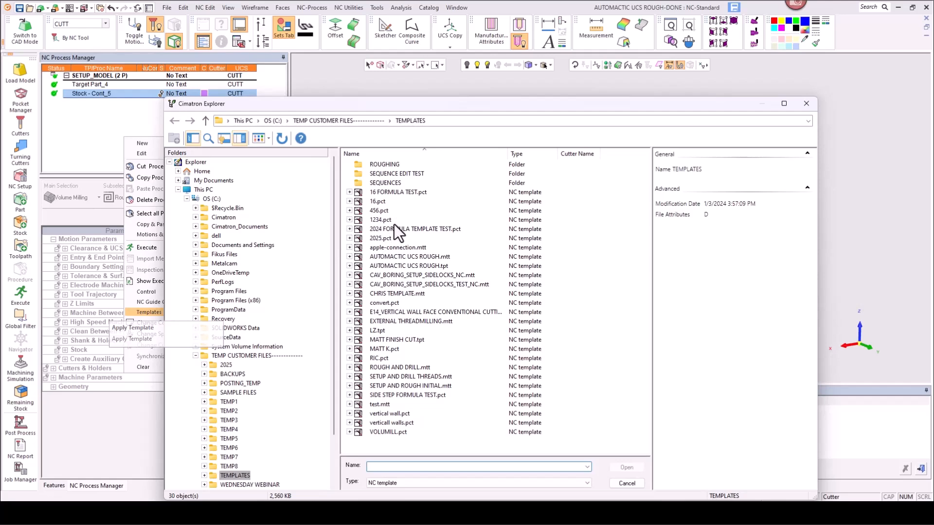
left_click(402, 267)
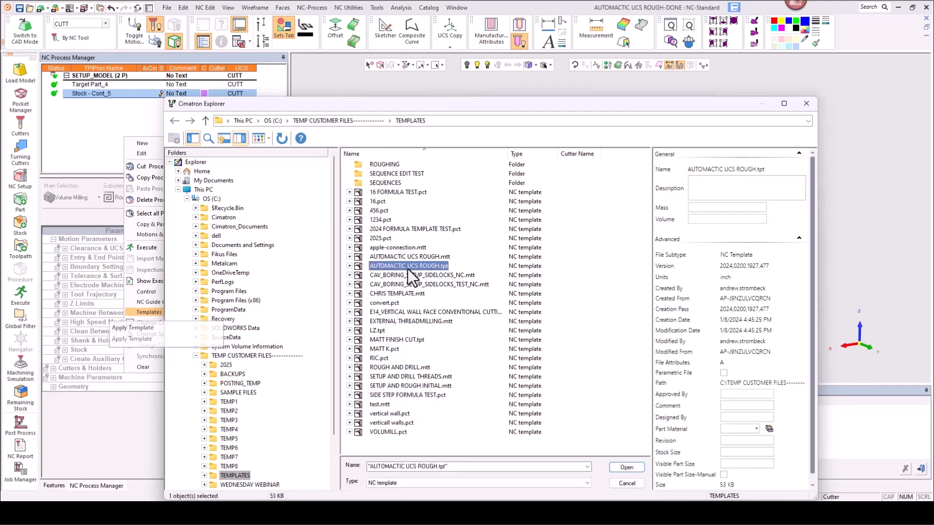
left_click(631, 465)
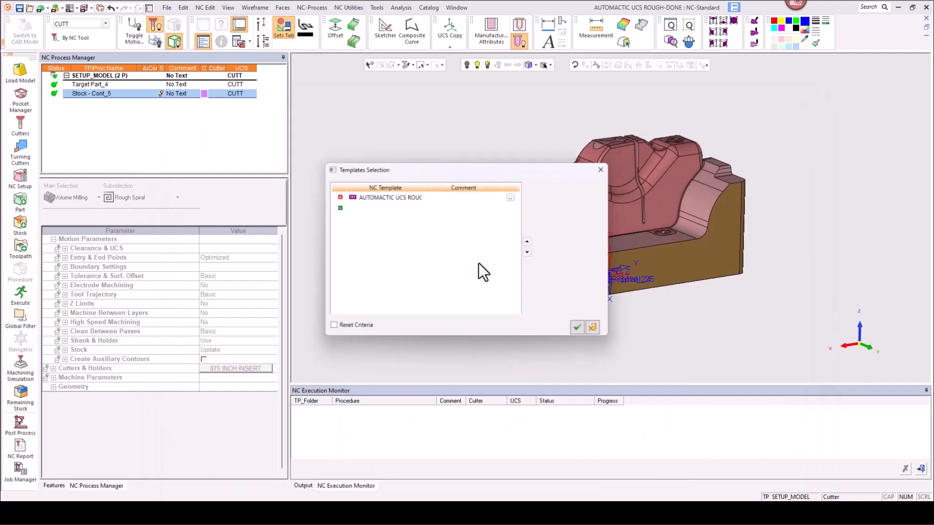
left_click(579, 329)
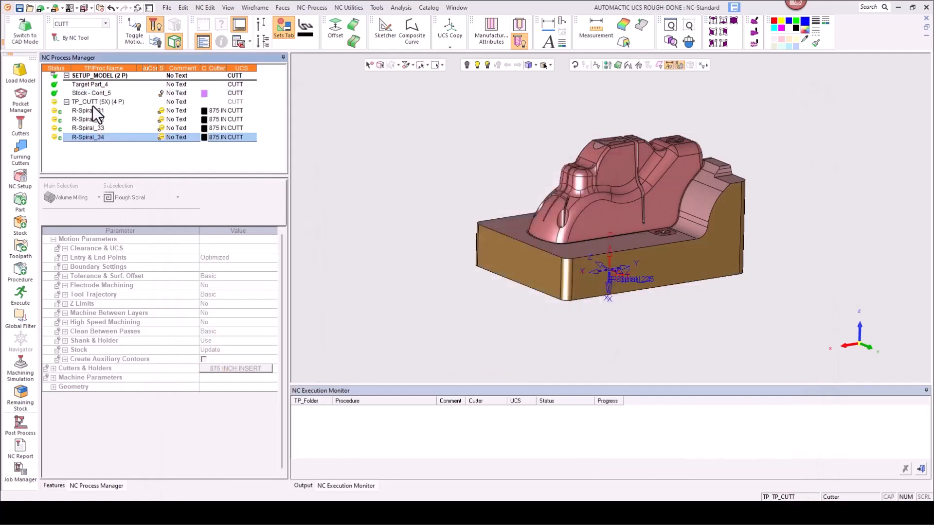
Step: Execute all procedures in the template-created TP_CUTT toolpath
left_click(93, 103)
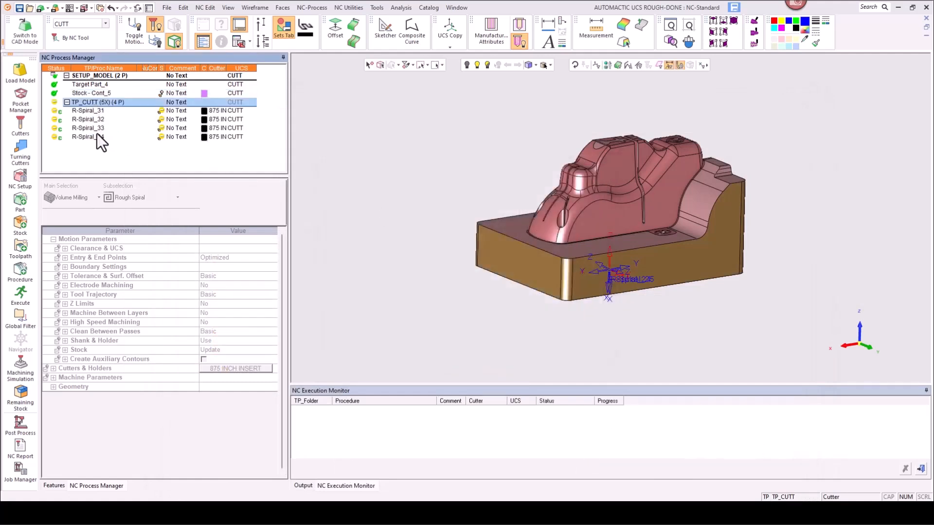
left_click(20, 294)
left_click(230, 221)
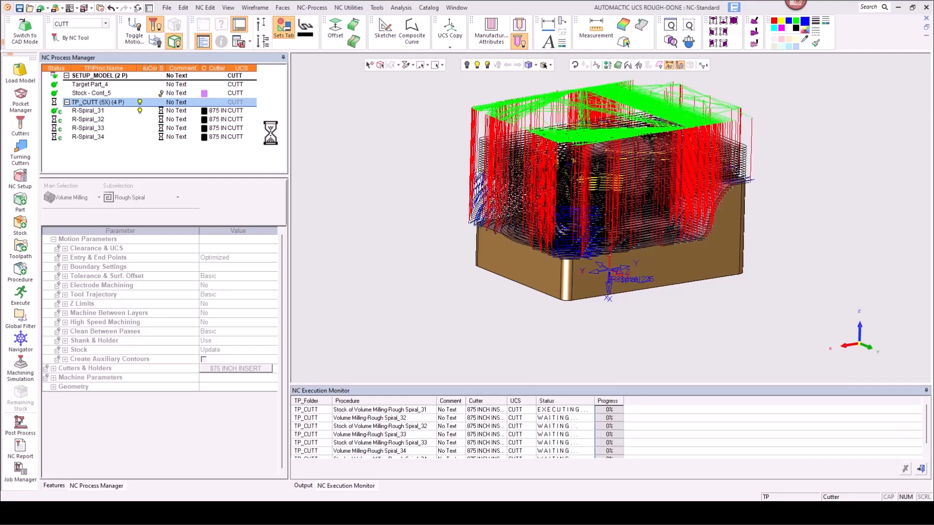
left_click(140, 102)
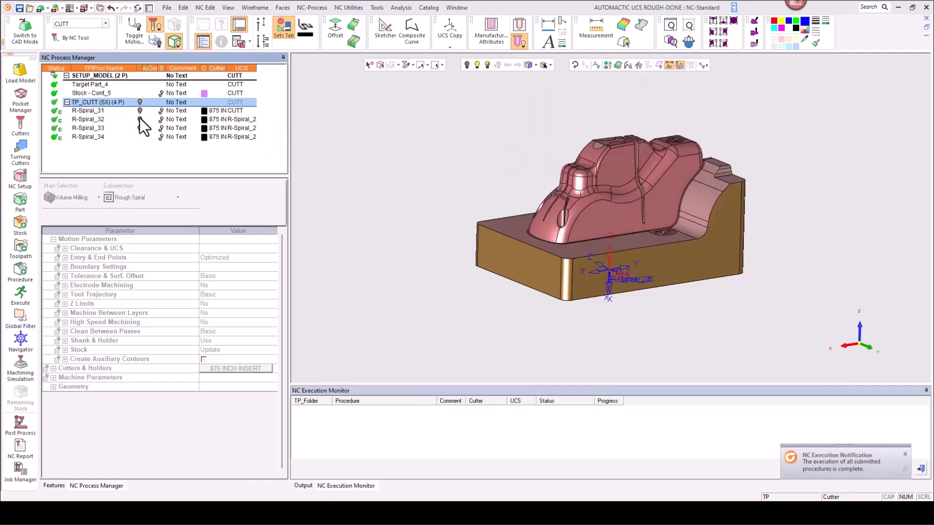
Step: Preview the R-Spiral_32 and R-Spiral_33 toolpaths on the part and show the remaining stock after R-Spiral_33
left_click(139, 120)
middle_click_drag(591, 181, 656, 187)
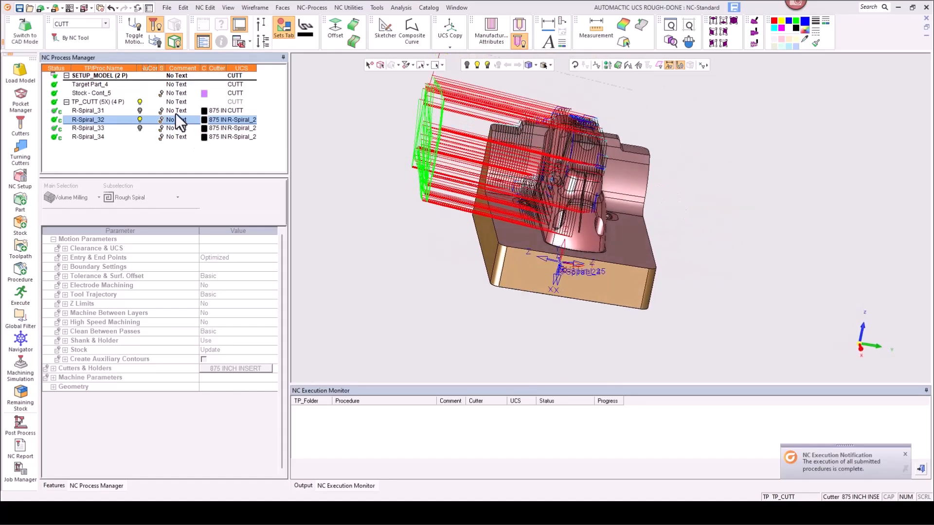
left_click(141, 129)
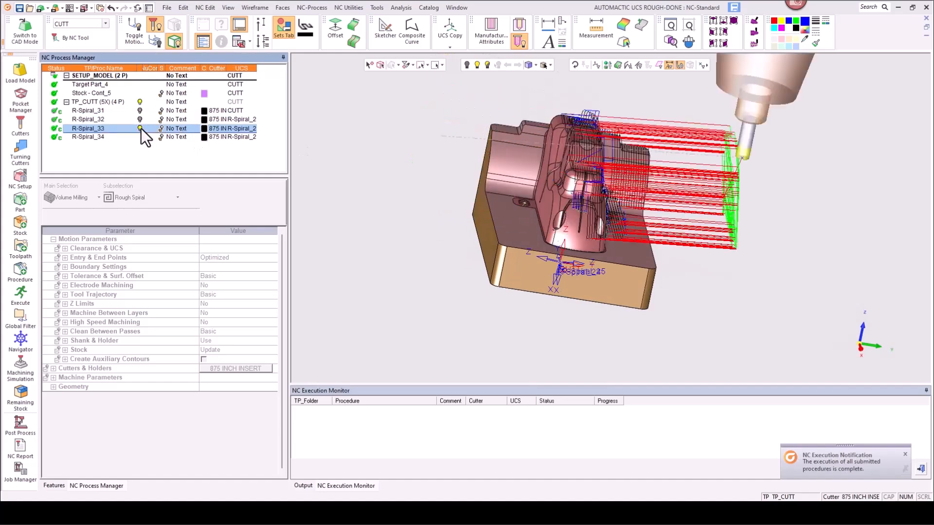
middle_click_drag(539, 182, 533, 183)
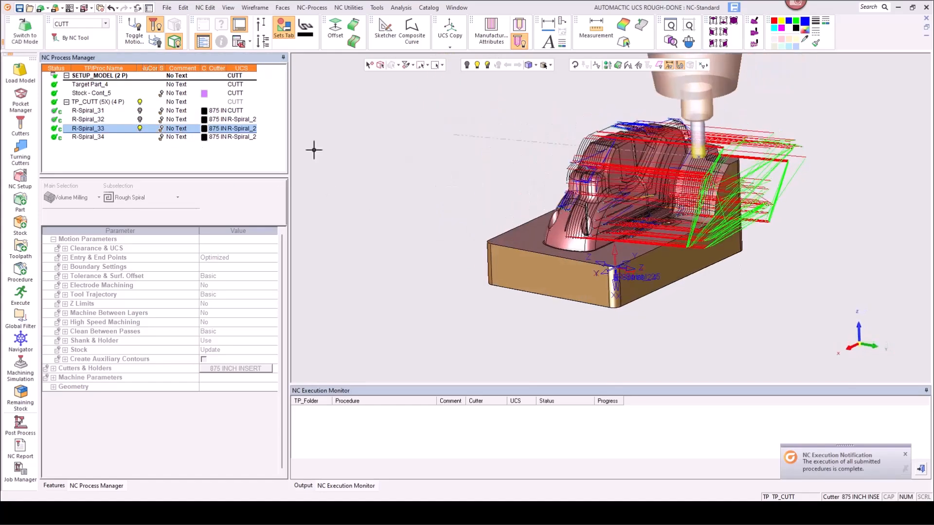
left_click(139, 129)
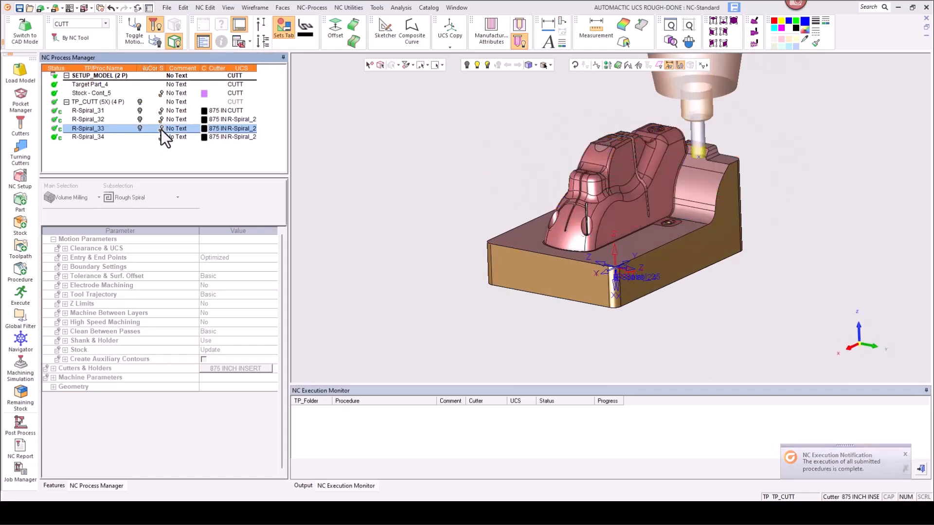
left_click(162, 129)
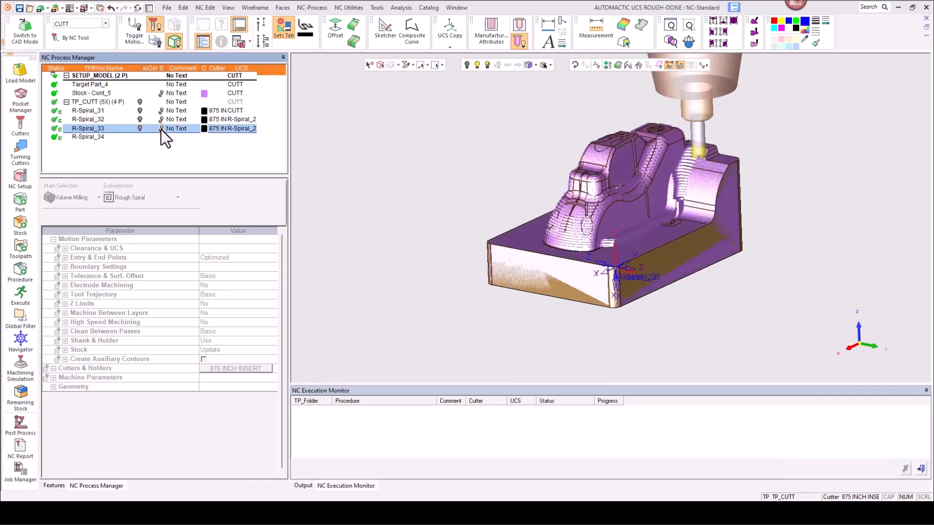
left_click(161, 128)
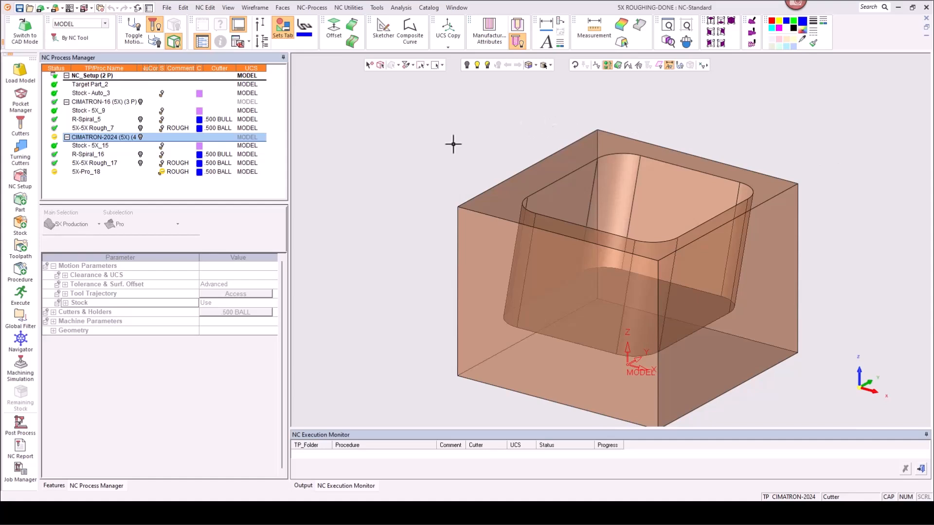
Step: In the 5X ROUGHING-DONE file, preview the R-Spiral_5 toolpath and its remaining stock, then the 5X-Rough_7 toolpath
left_click(140, 119)
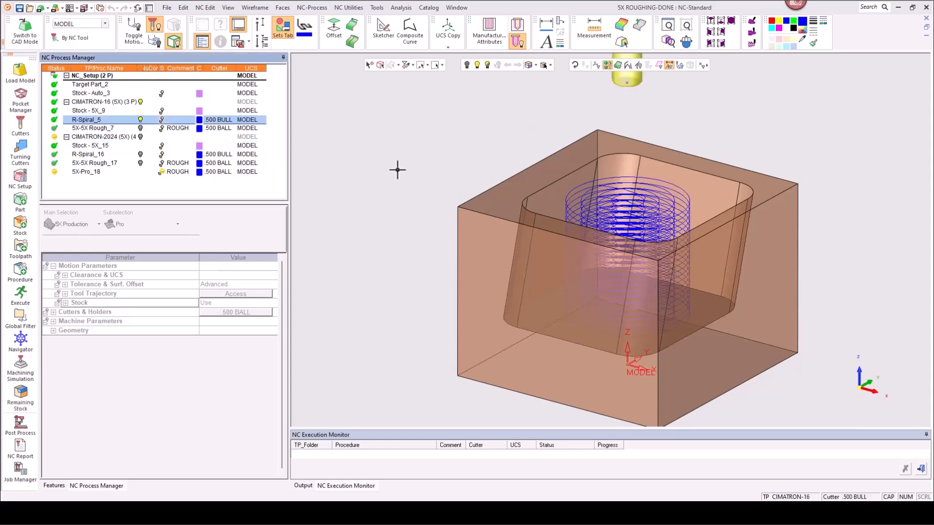
mouse_move(383, 176)
middle_mouse_down()
mouse_move(369, 185)
mouse_move(395, 201)
mouse_move(388, 194)
middle_mouse_up()
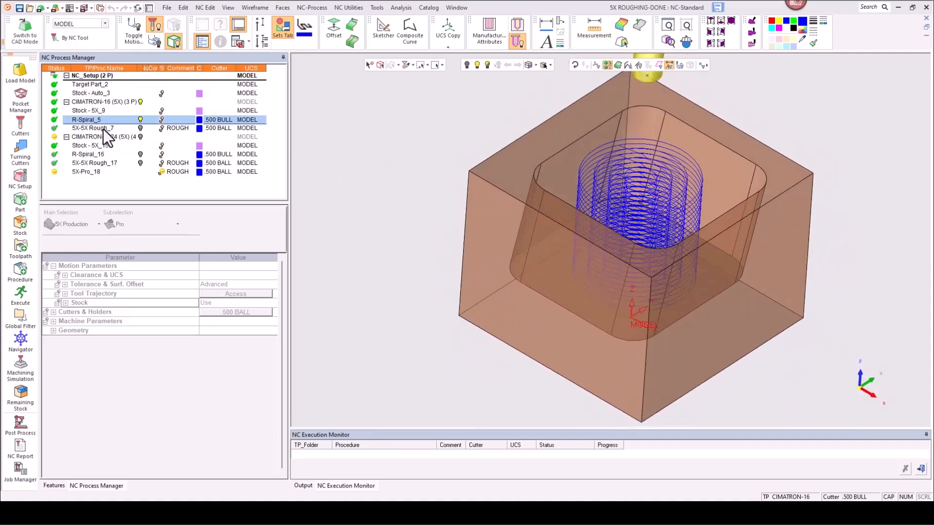
left_click(140, 120)
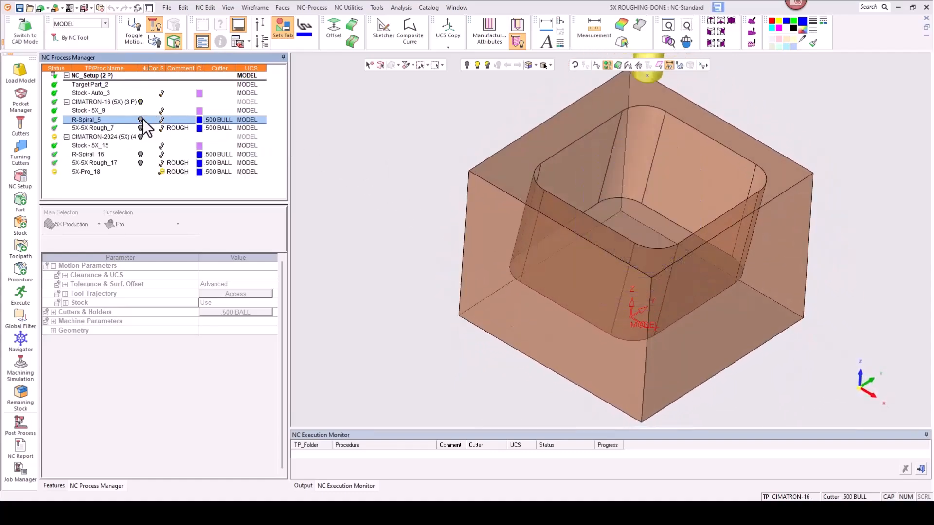
left_click(162, 122)
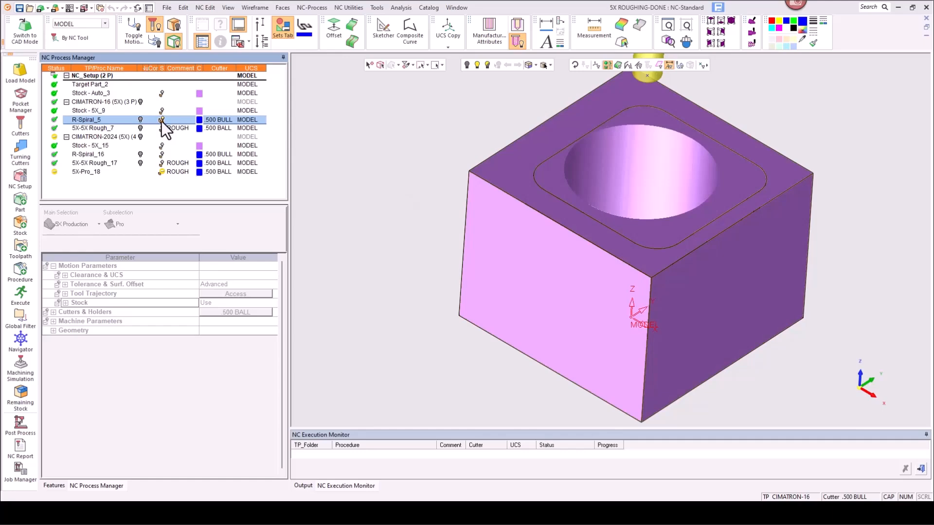
left_click(161, 122)
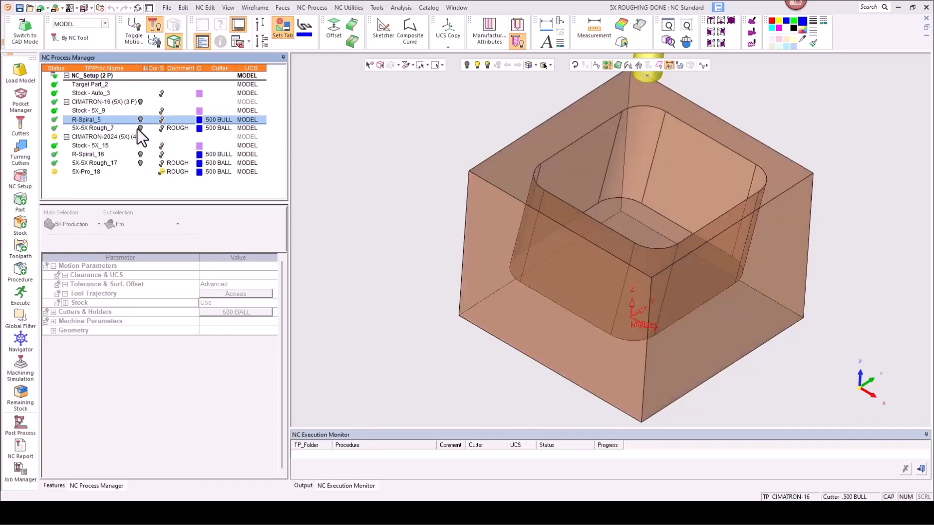
left_click(140, 128)
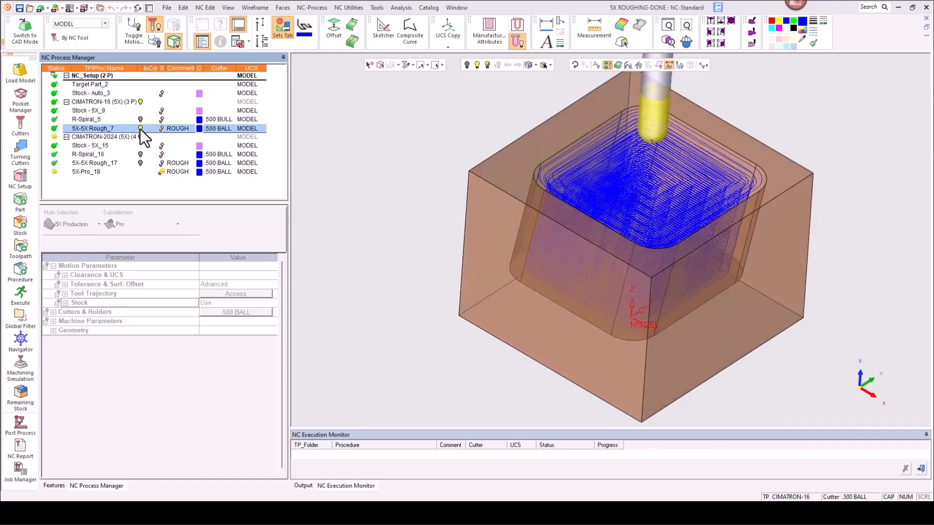
mouse_move(409, 141)
middle_mouse_down()
mouse_move(395, 178)
mouse_move(401, 147)
middle_mouse_up()
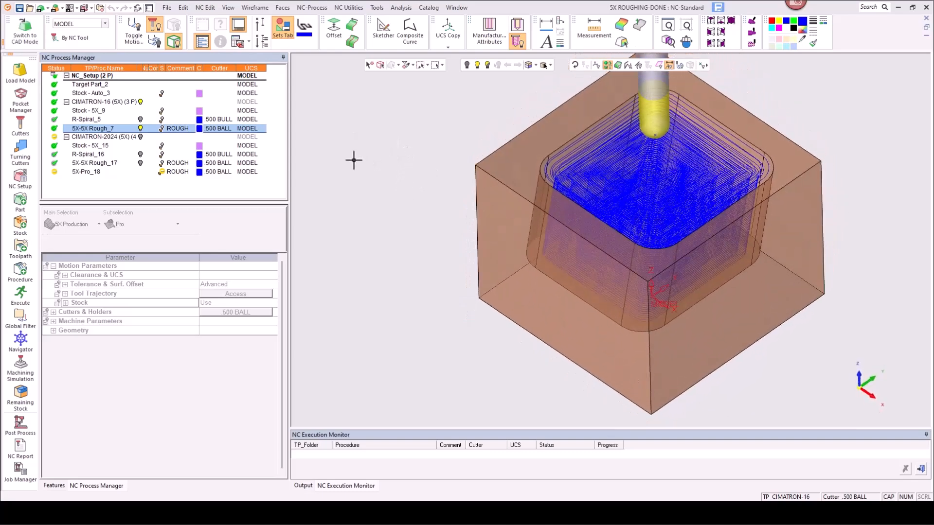
left_click(140, 128)
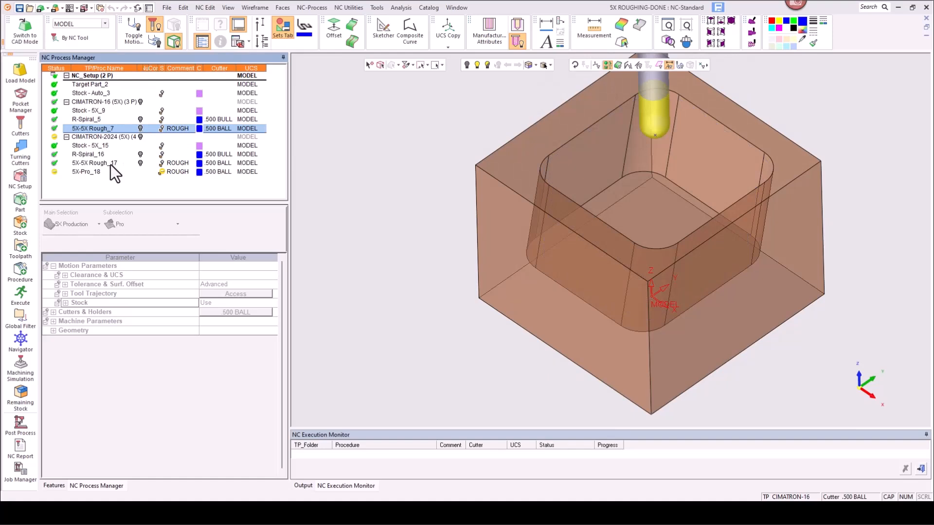
Step: Review the 5X-Rough_17 procedure parameters and the remaining stock after R-Spiral_16 and 5X-Rough_17
double_click(110, 164)
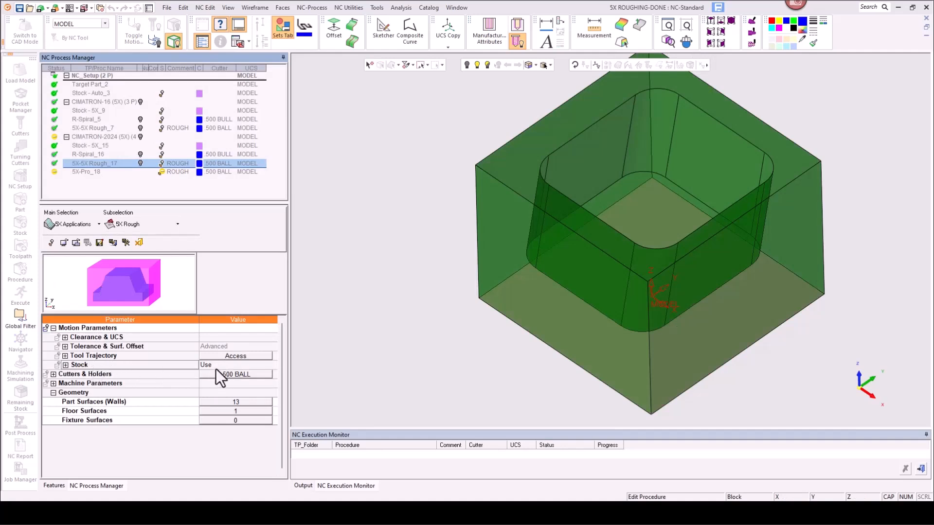
left_click(141, 247)
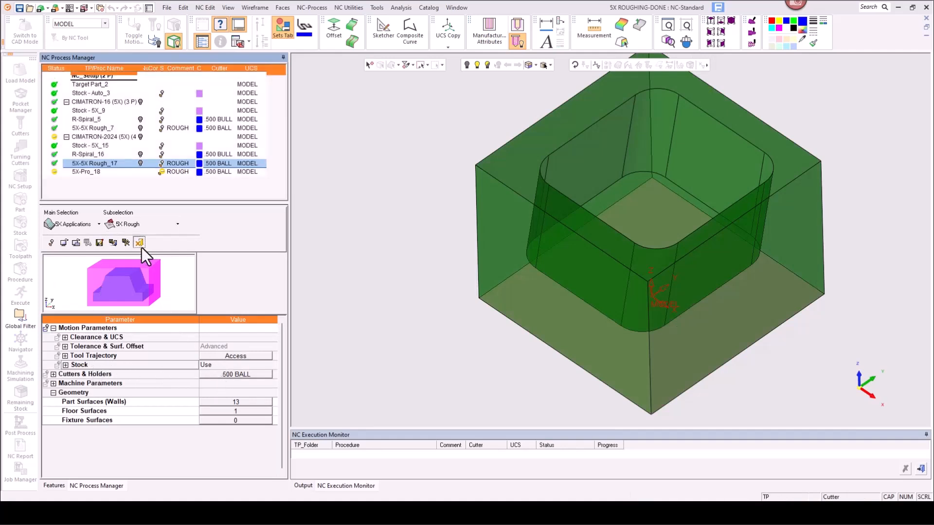
left_click(163, 156)
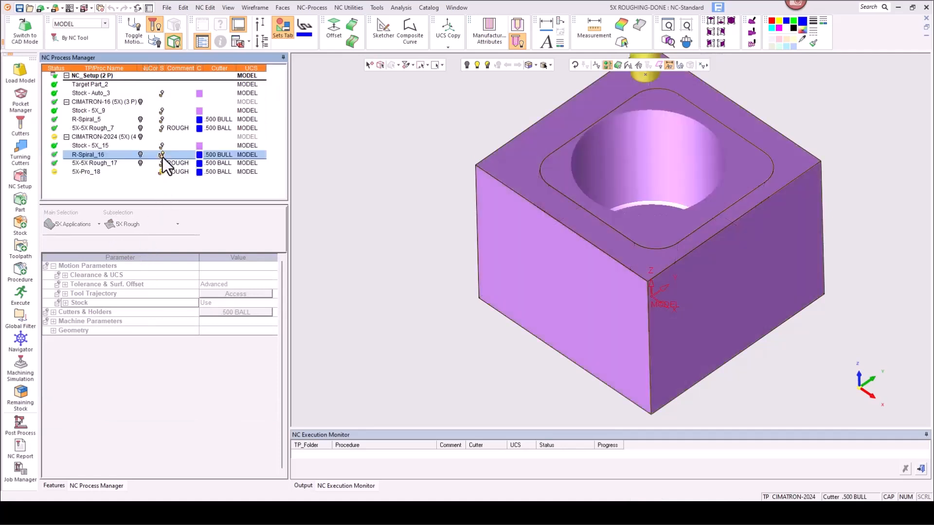
left_click(163, 157)
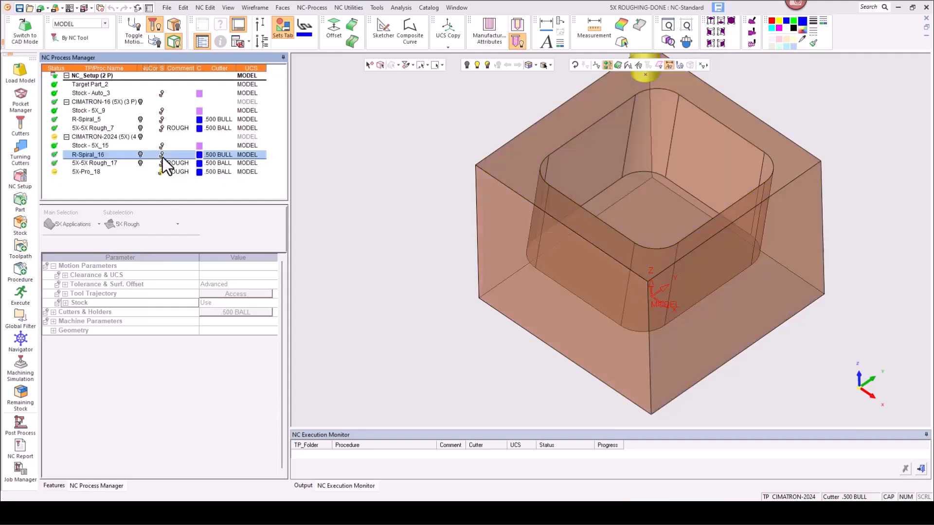
left_click(162, 164)
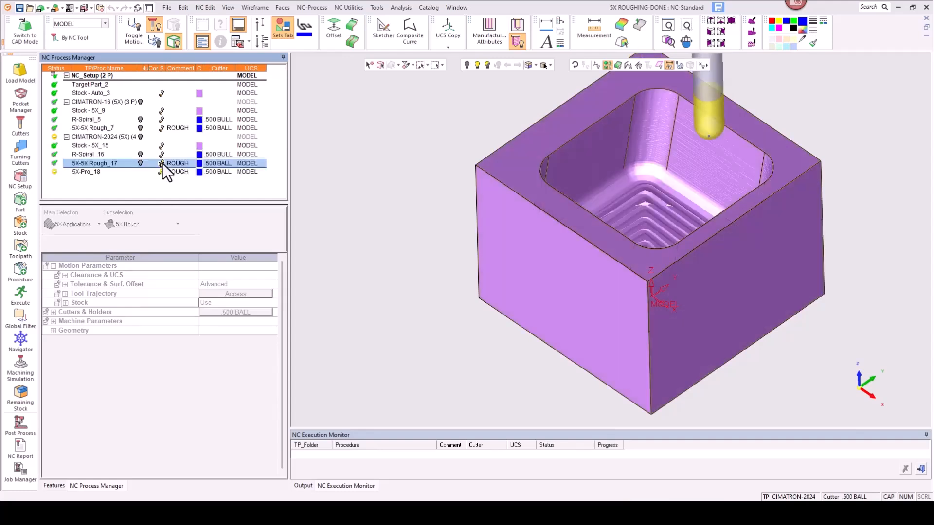
left_click(163, 163)
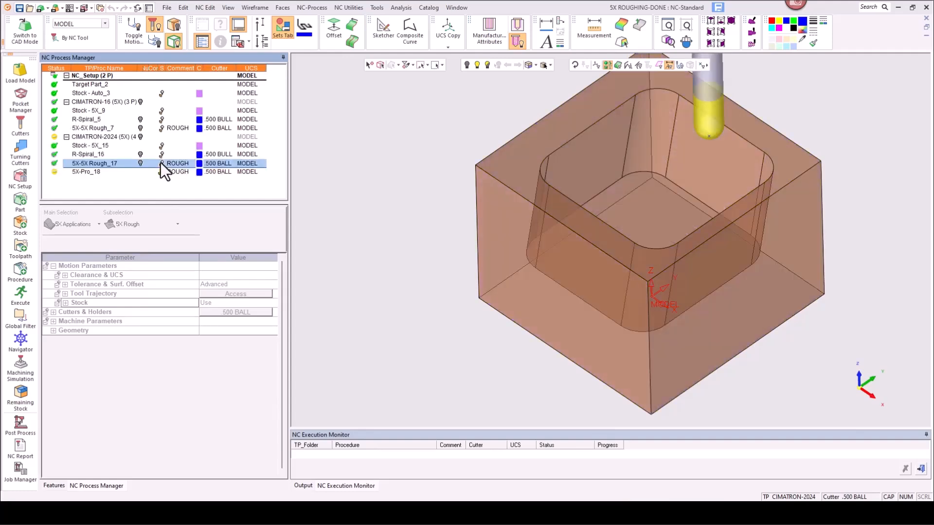
Step: Display the 5X-Rough_17 toolpath and inspect its tilted passes from front and side views
left_click(140, 163)
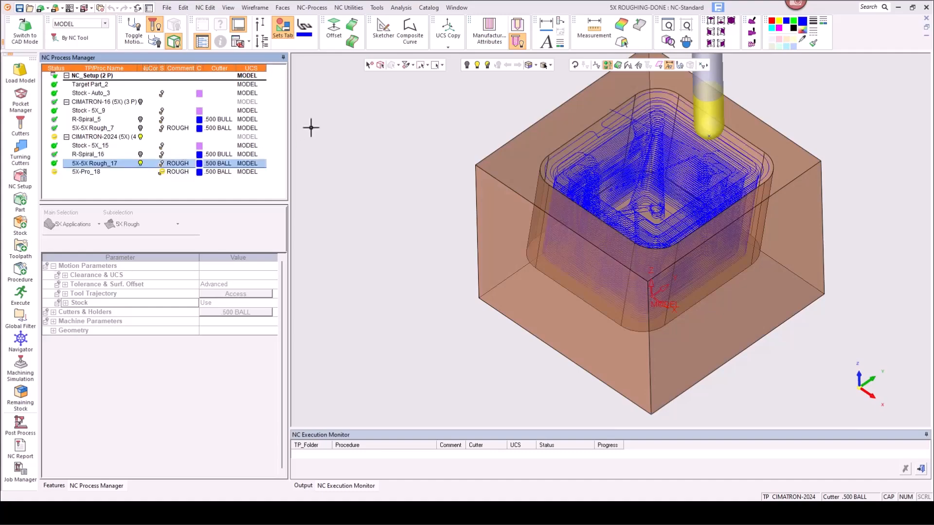
mouse_move(417, 123)
middle_mouse_down()
mouse_move(407, 145)
mouse_move(421, 148)
mouse_move(418, 135)
mouse_move(409, 158)
mouse_move(433, 162)
mouse_move(416, 141)
mouse_move(420, 112)
middle_mouse_up()
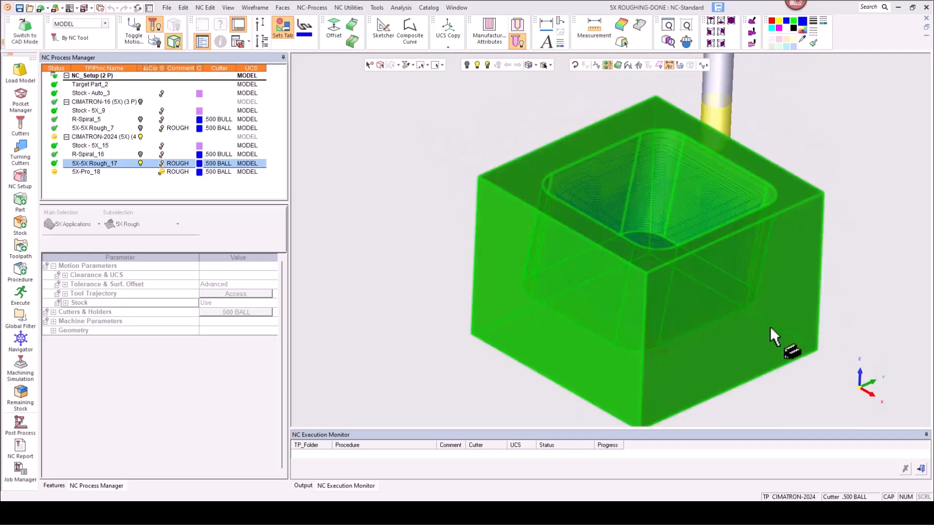
left_click(869, 394)
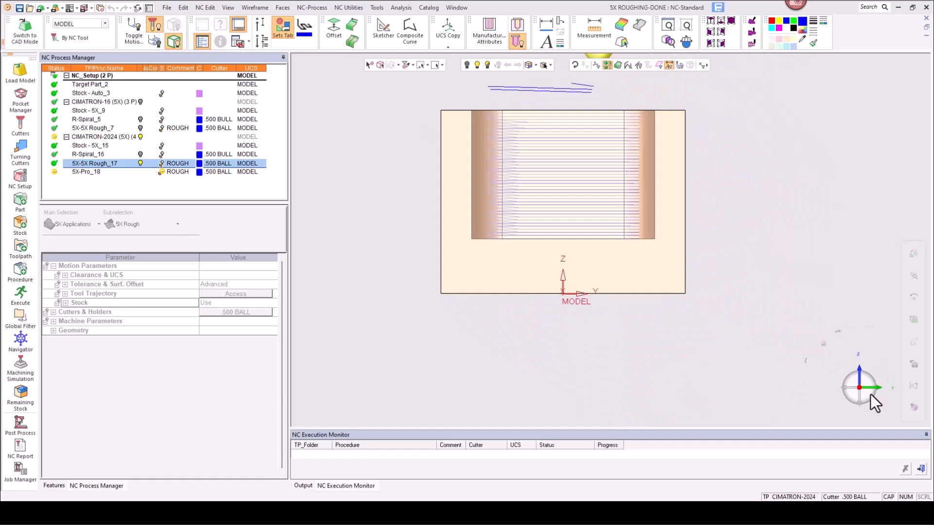
left_click(874, 387)
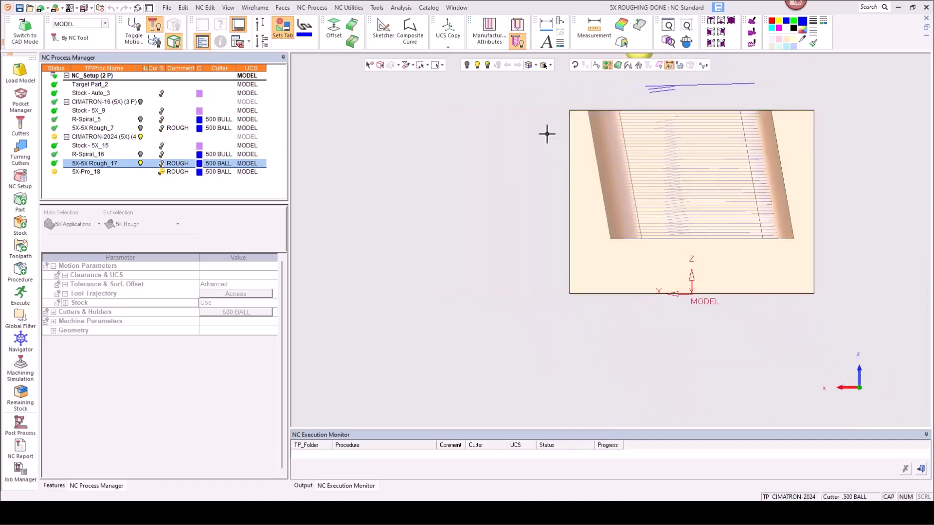
left_click(529, 68)
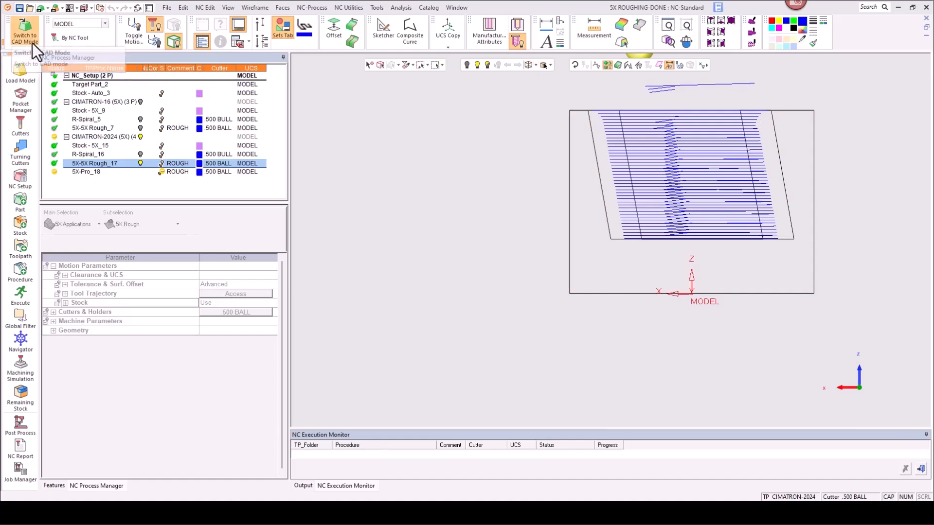
left_click(141, 163)
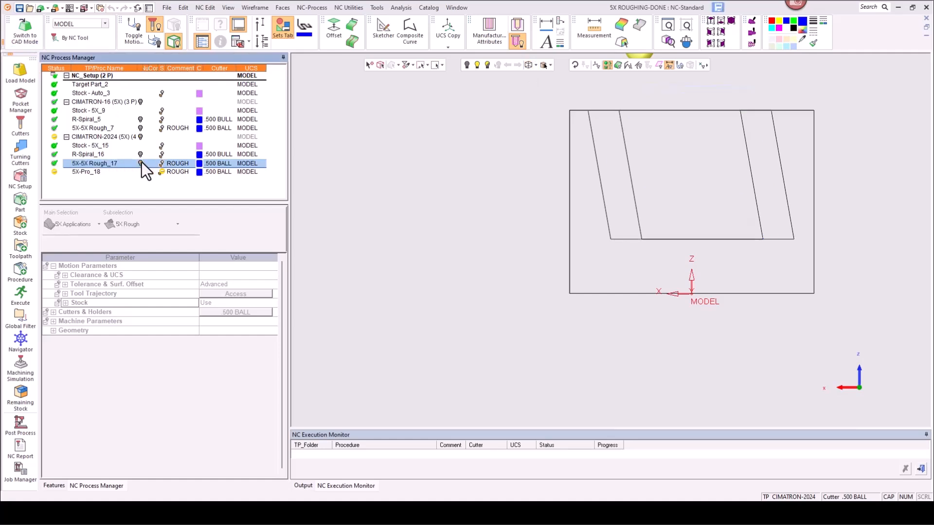
Step: Open the 5X-Pro_18 procedure for editing
double_click(90, 173)
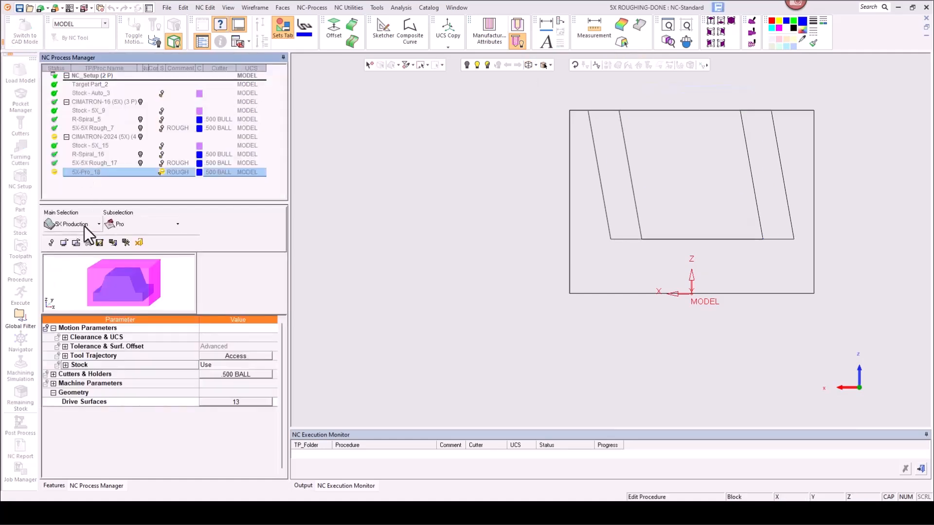